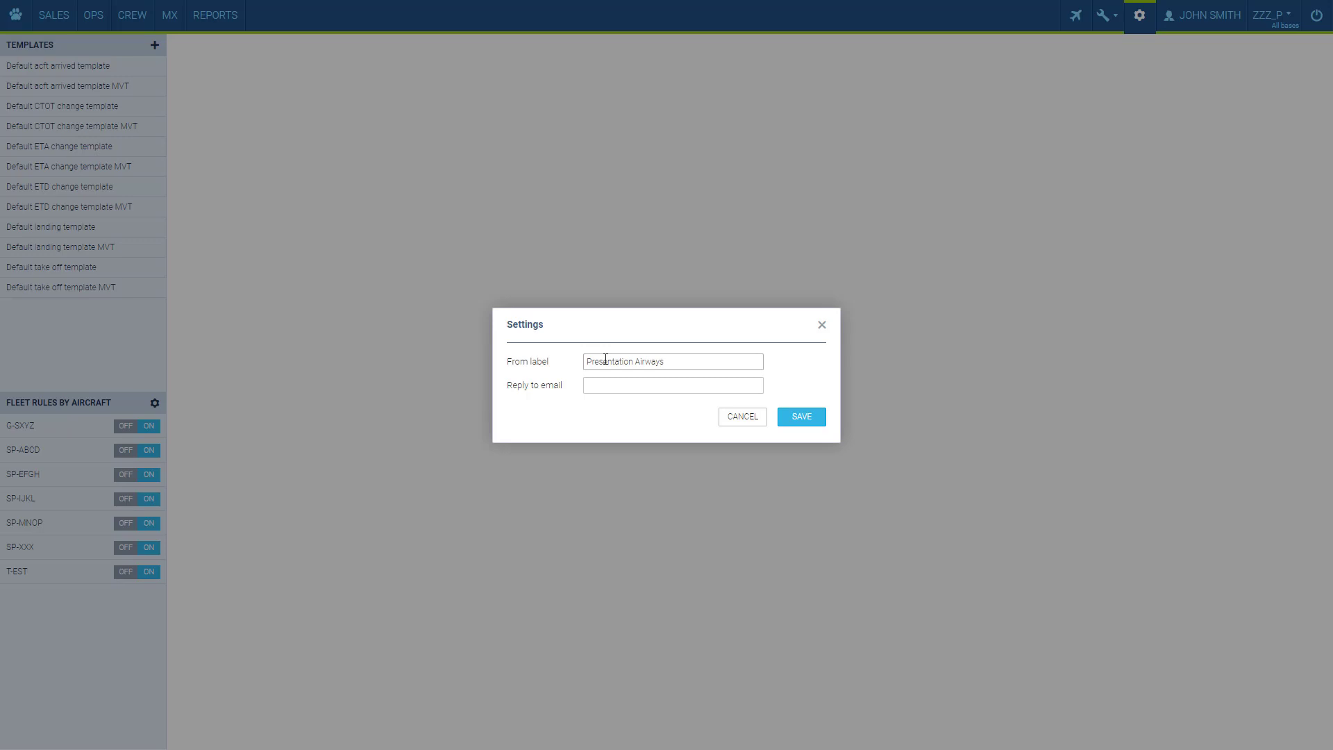
Enter the operations reply-to e-mail address and save the settings with From label Presentation Airways.
click(799, 418)
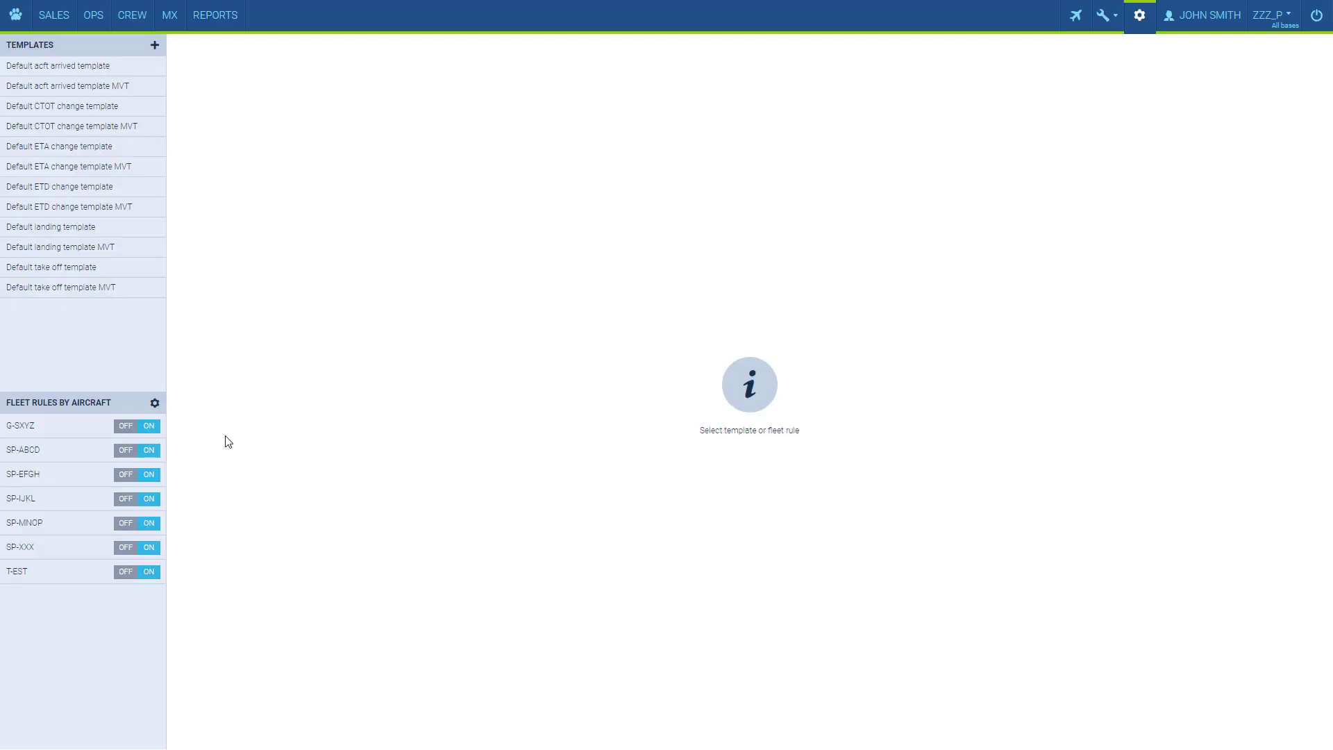
Start a new fleet rule named 'Take off' for aircraft G-SXYZ.
click(127, 427)
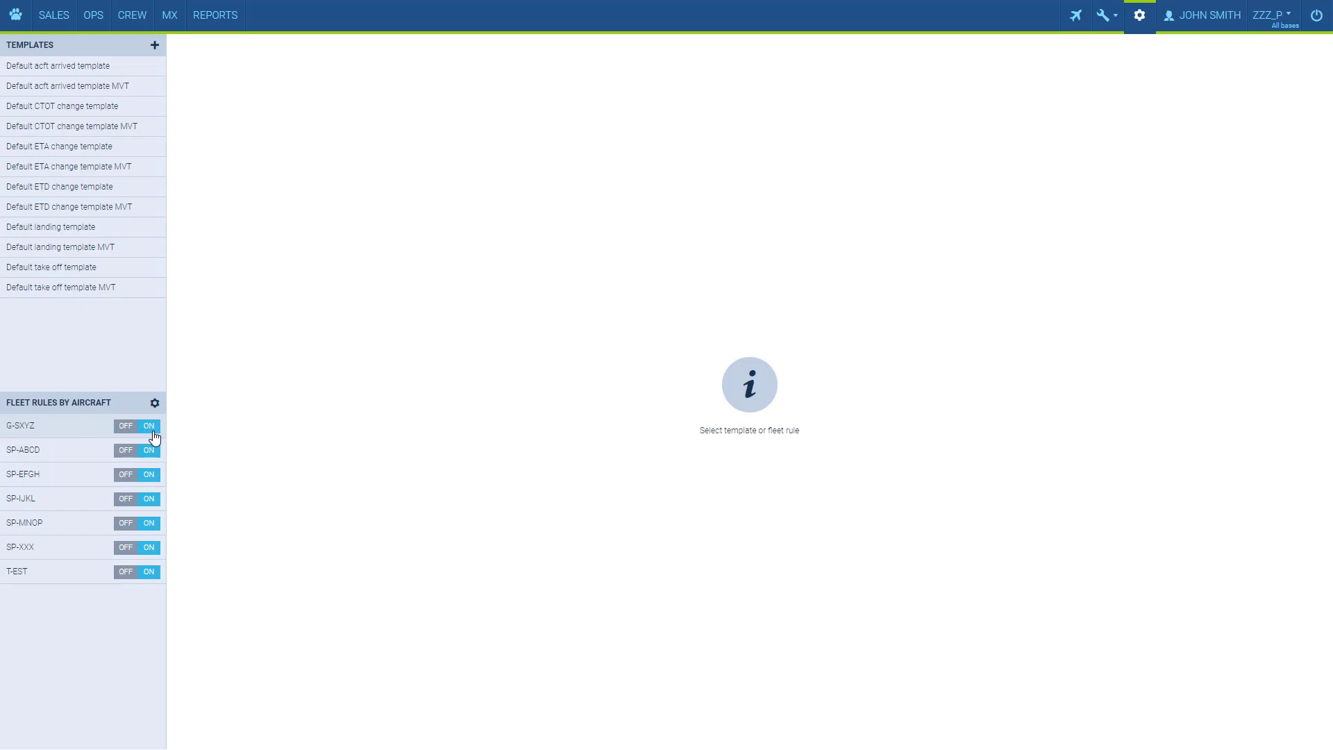
click(54, 436)
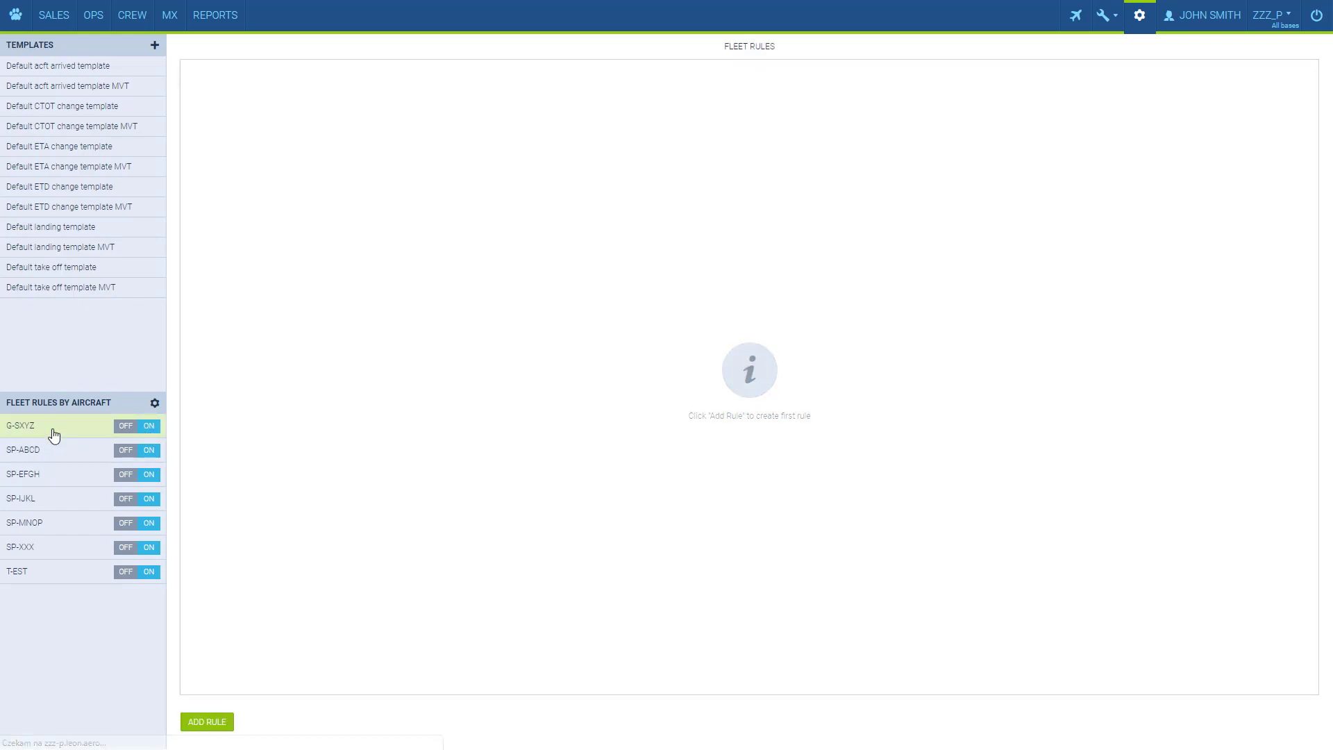
click(205, 722)
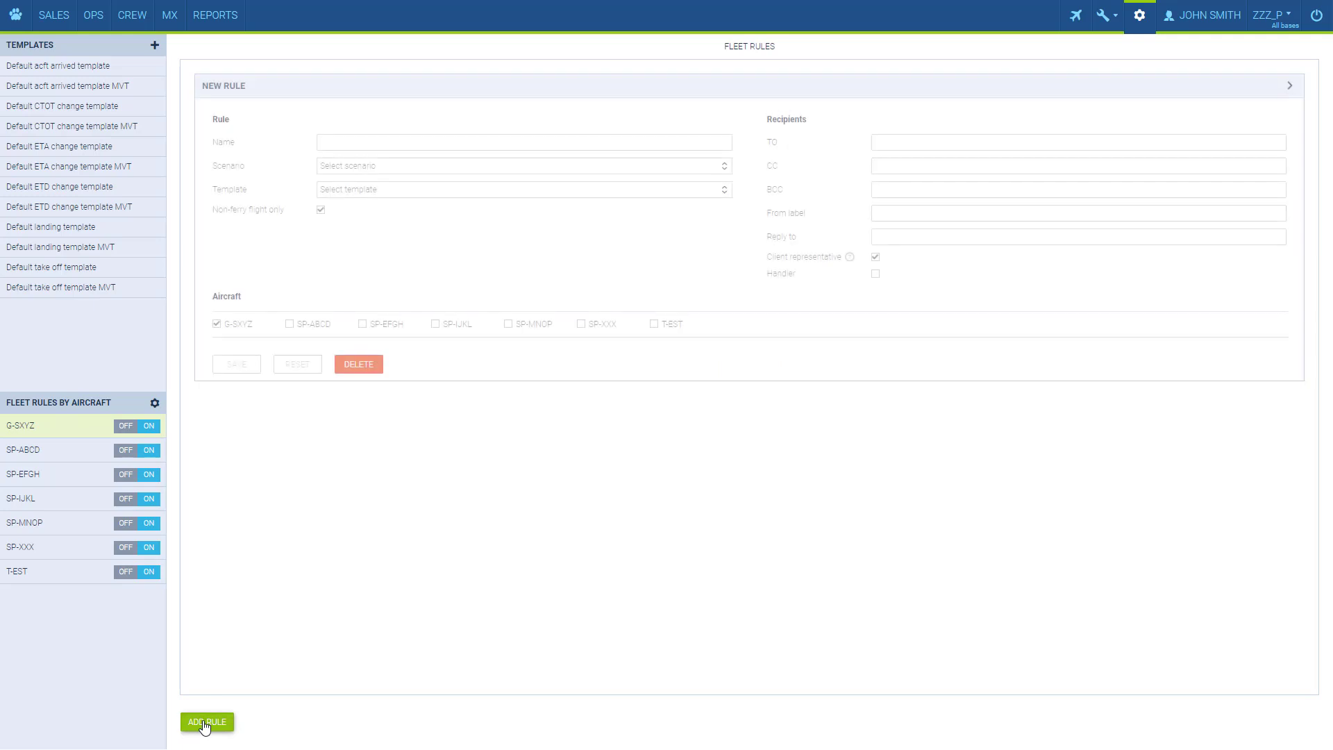
click(454, 143)
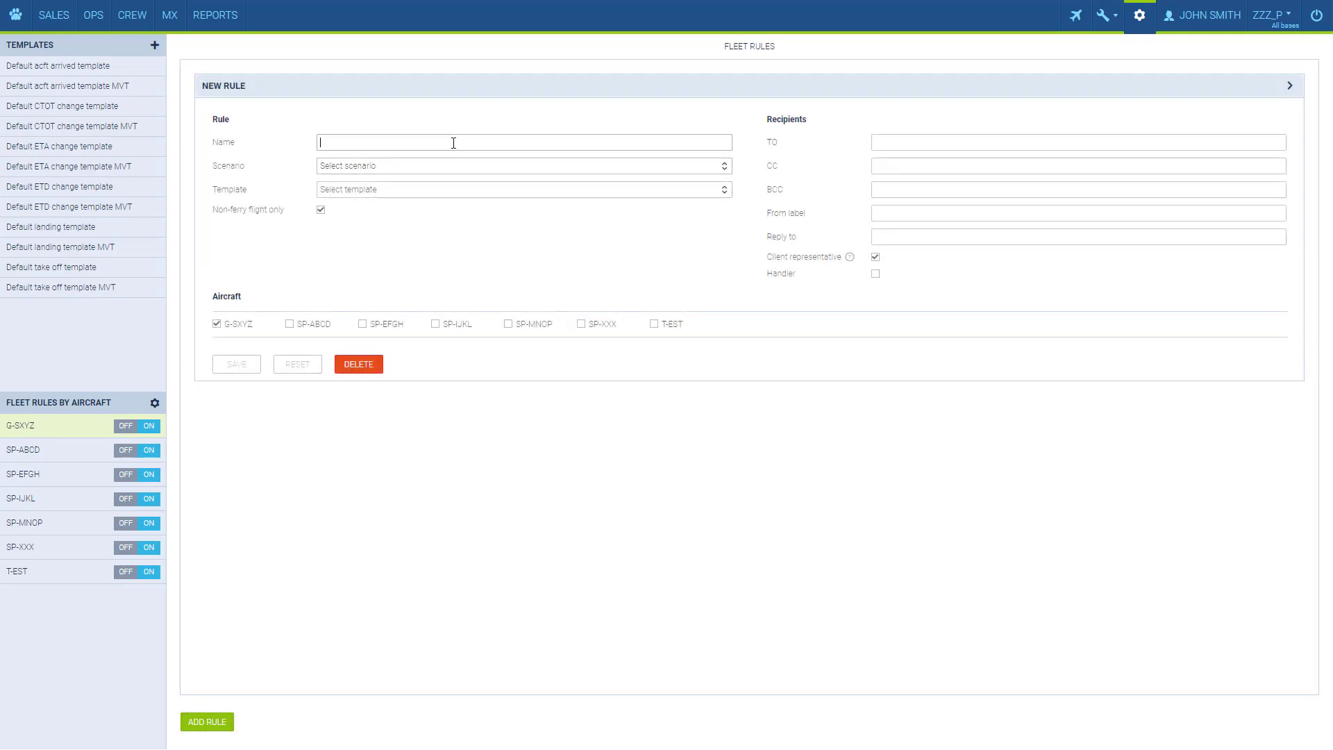
text(Take off)
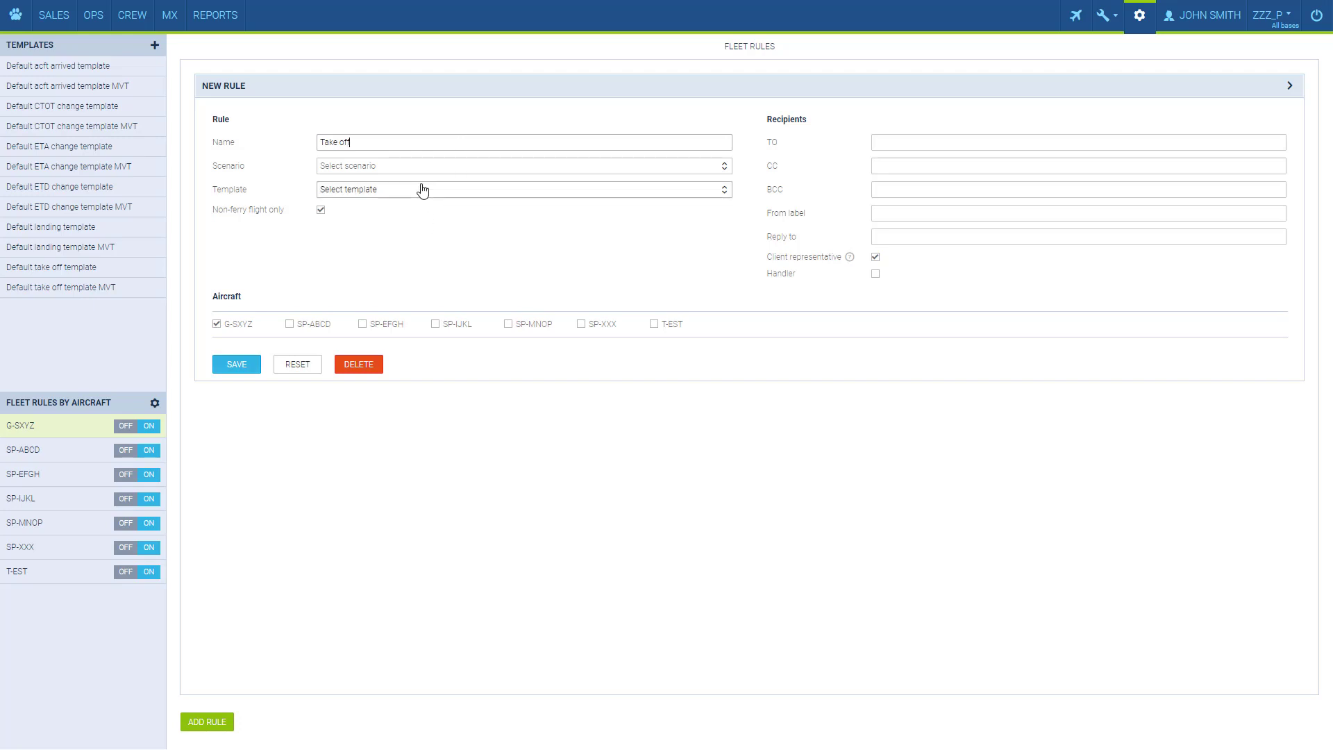
click(423, 220)
click(430, 173)
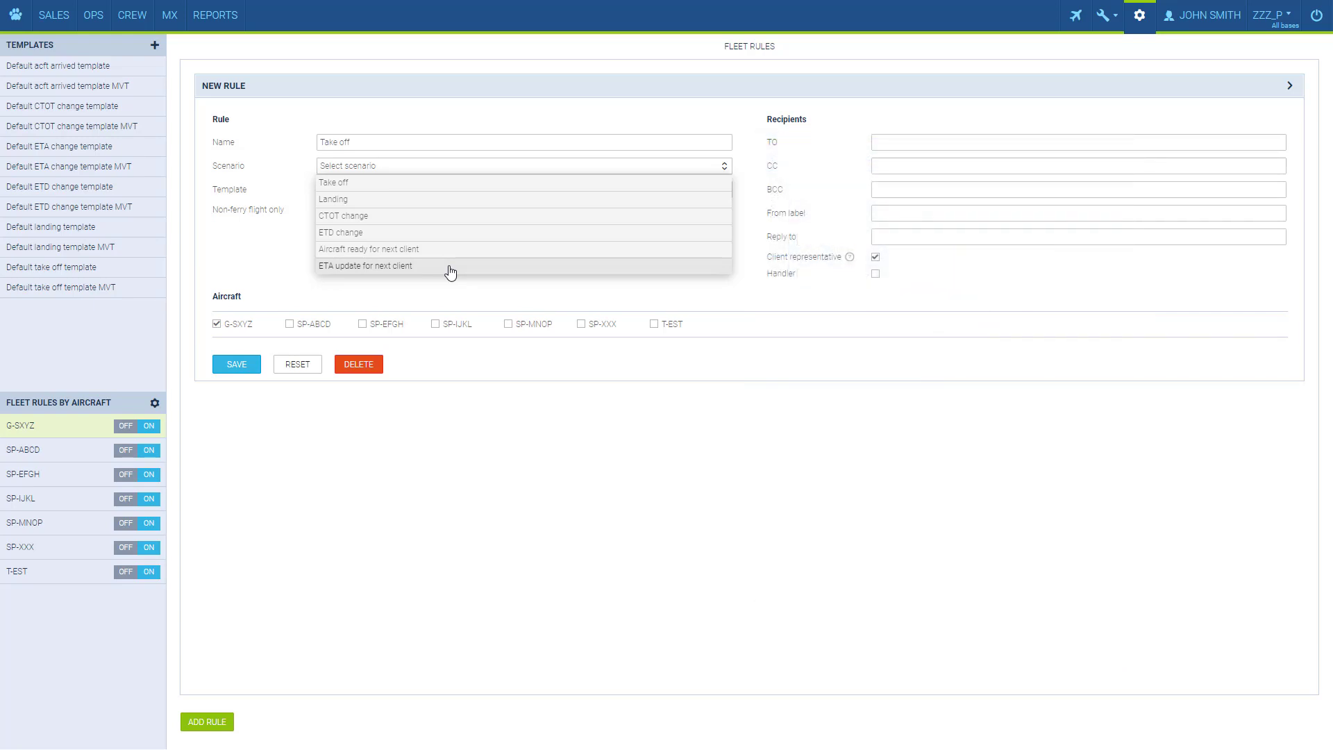
Set the rule's scenario to Take off and its template to Default take off template.
click(452, 183)
click(452, 191)
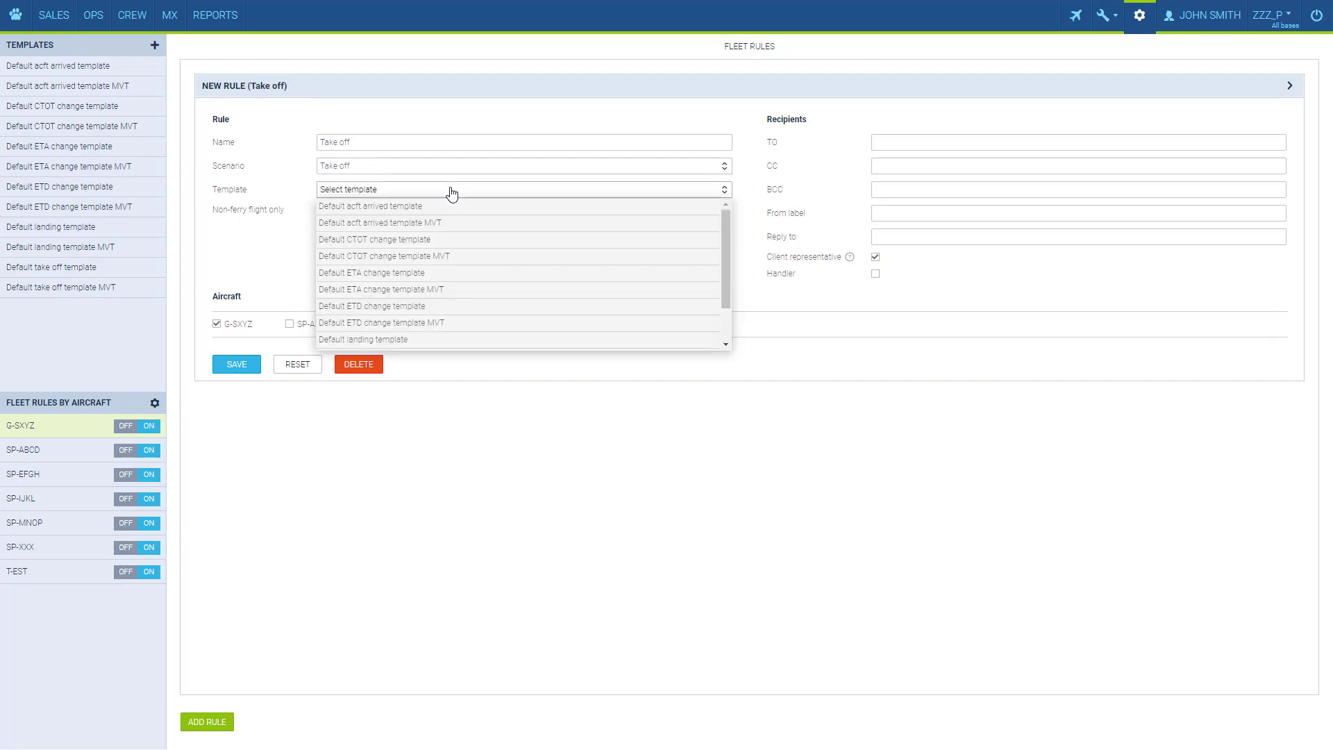
scroll(463, 236, down, 2)
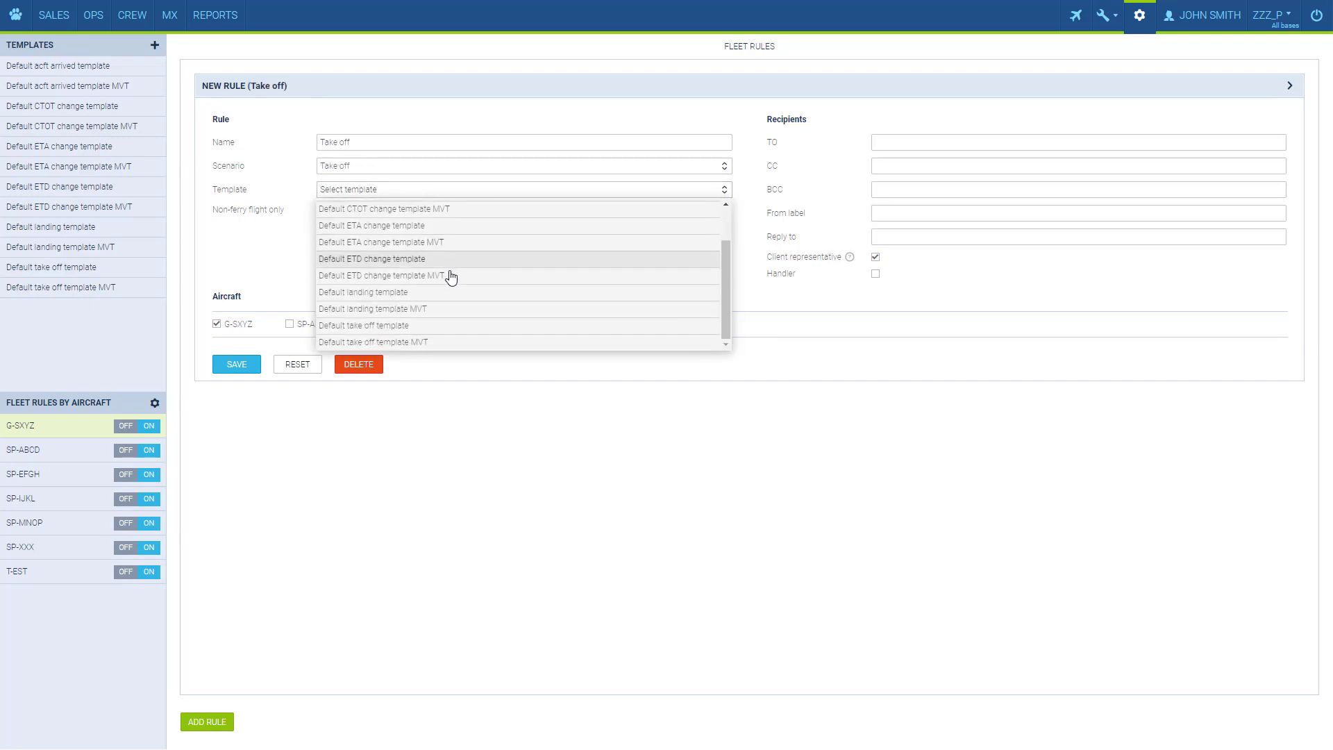
click(450, 331)
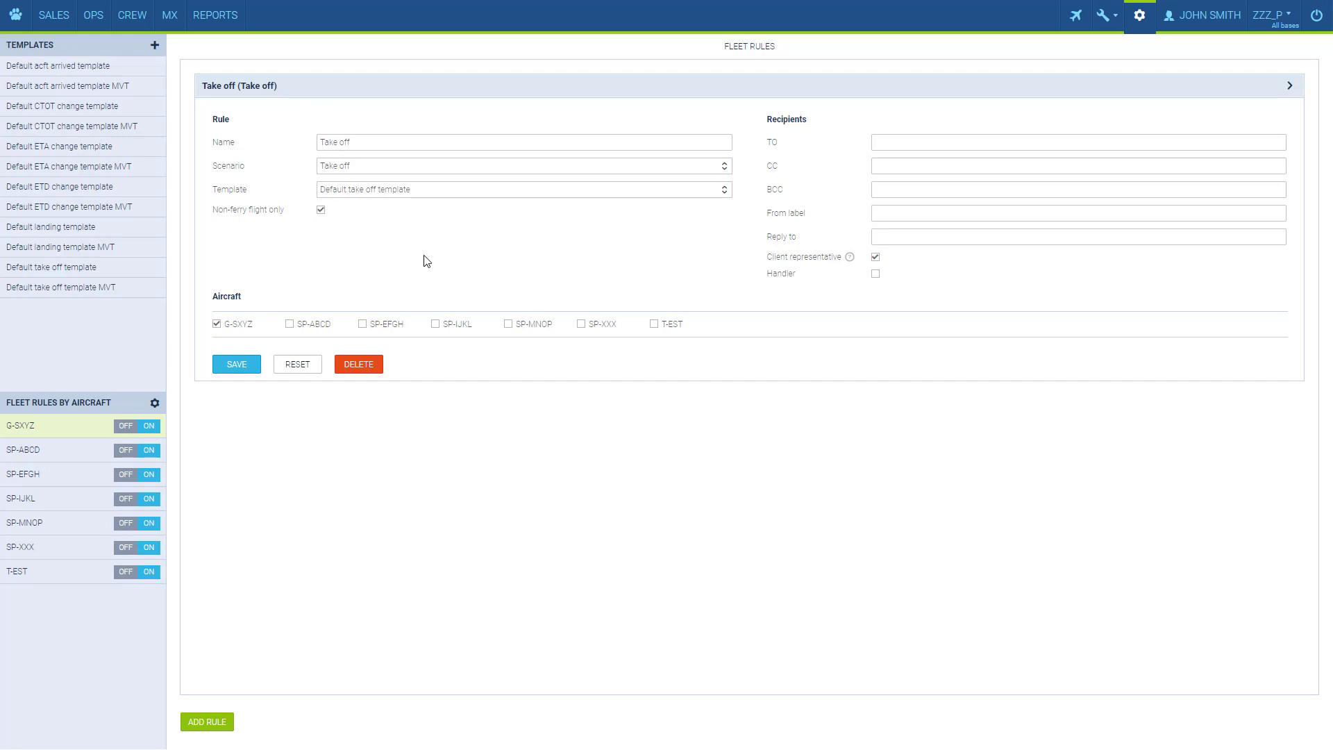
Fill in the TO, CC and BCC recipient e-mail addresses.
click(890, 140)
click(887, 166)
click(882, 188)
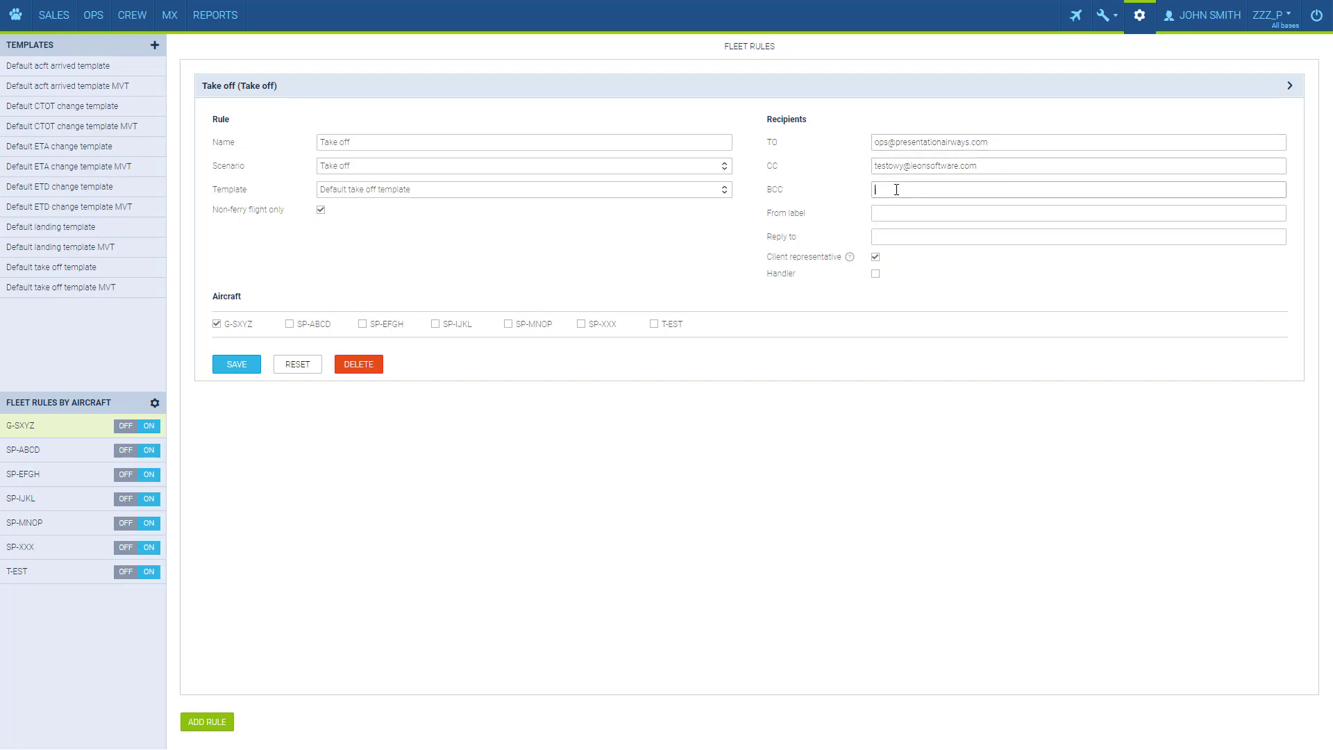
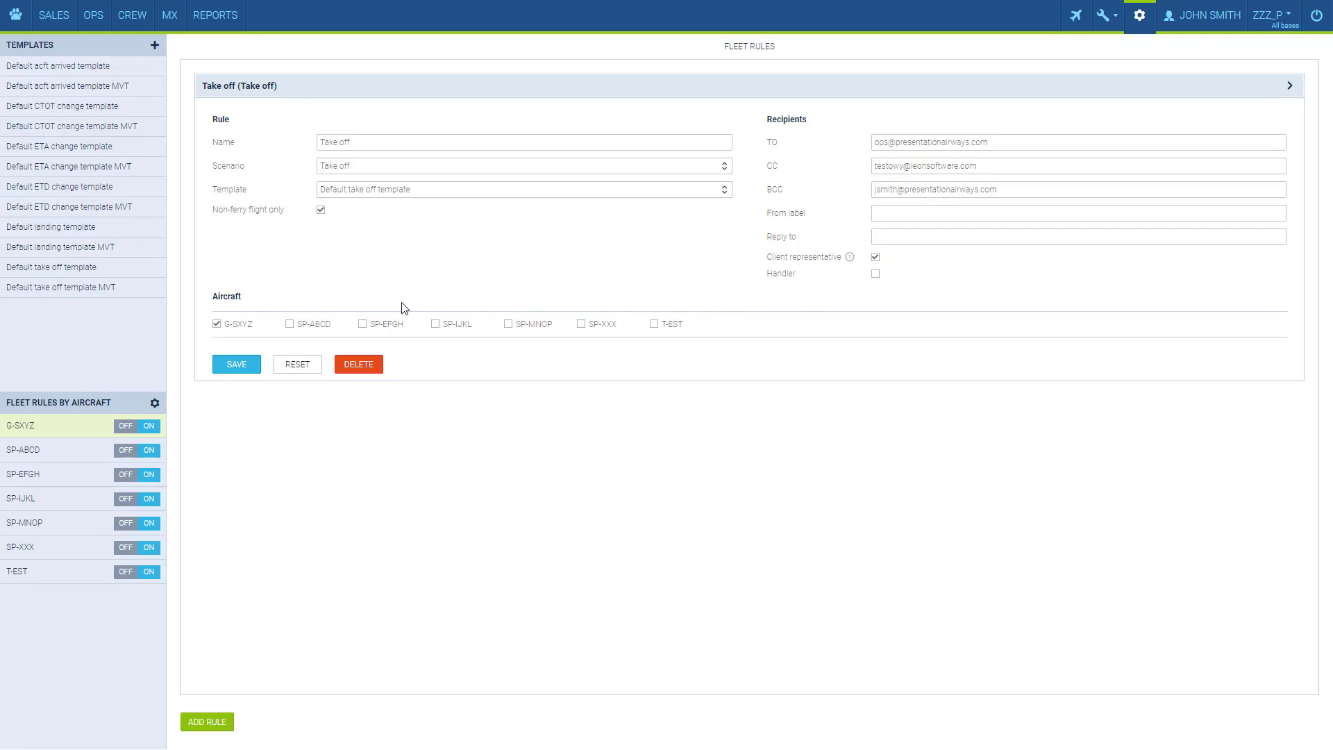
Add aircraft SP-ABCD and SP-EFGH to the Take off rule and save it.
click(291, 324)
click(362, 325)
click(249, 368)
Create and save a 'Landing' rule with Landing scenario, Default landing template, SP-ABCD and SP-EFGH.
click(207, 721)
click(437, 440)
text(Landing)
click(433, 473)
click(430, 495)
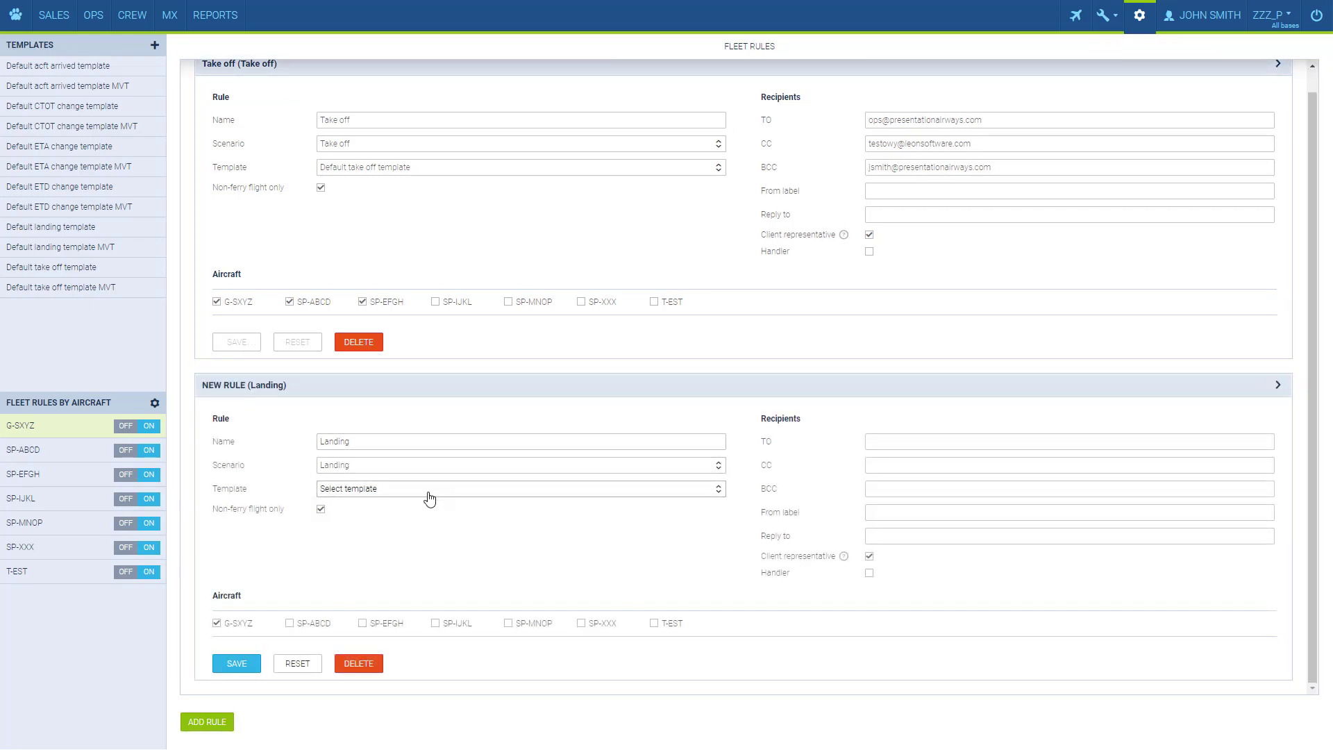
click(429, 490)
click(414, 589)
click(290, 623)
click(362, 623)
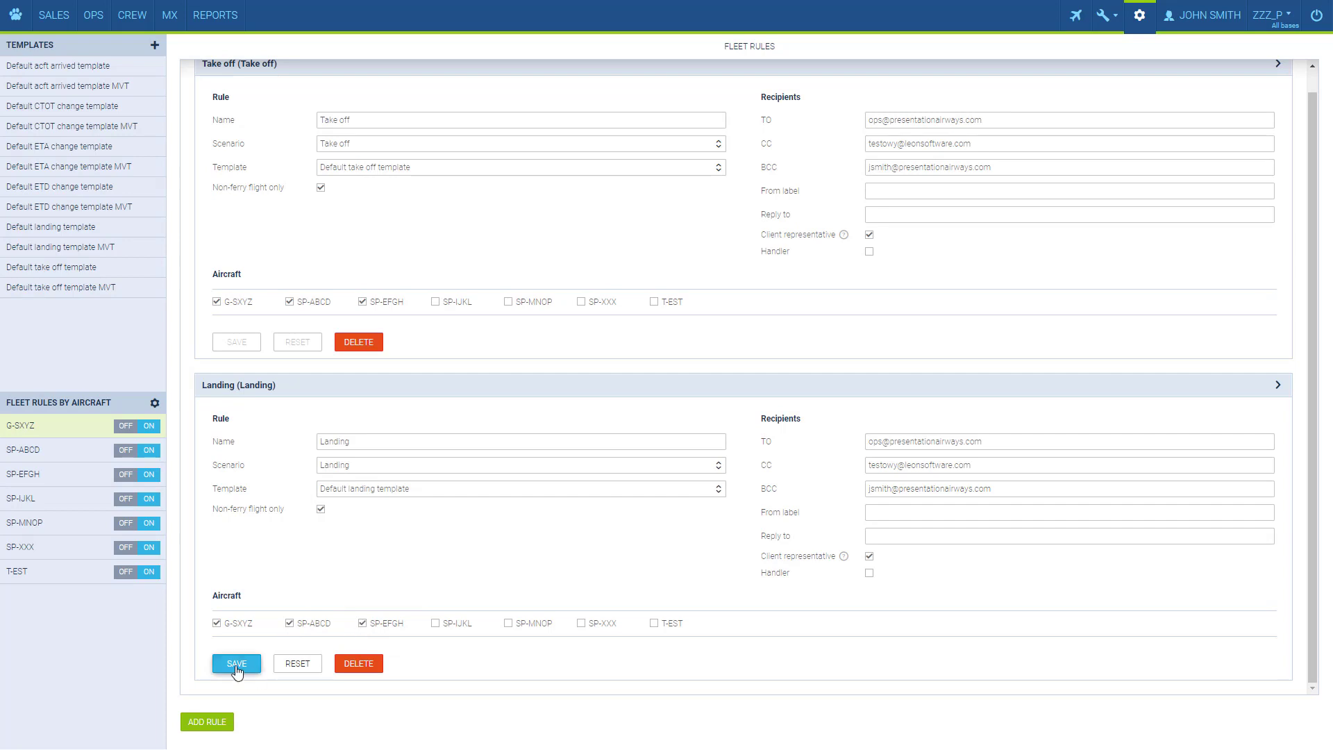
click(237, 665)
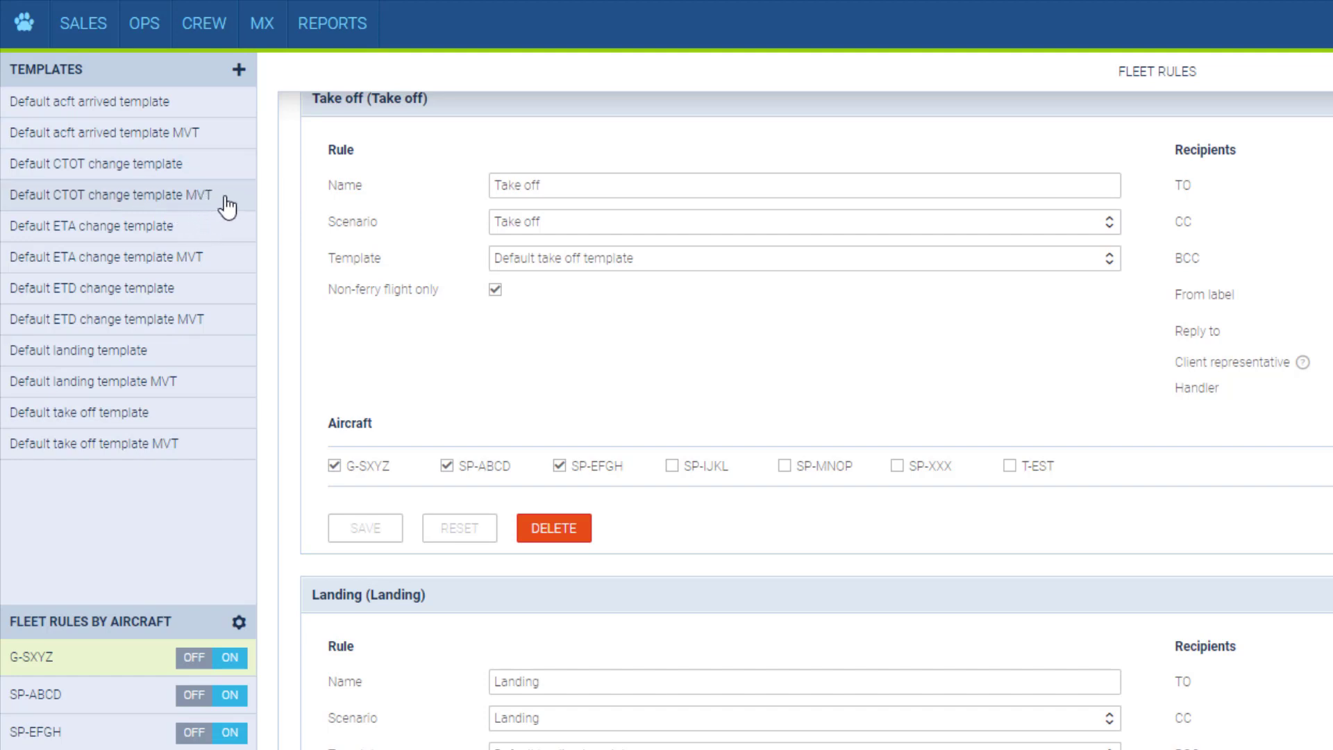
Open the Default take off template and break then restore the {{REG}} tag's closing brace.
click(162, 425)
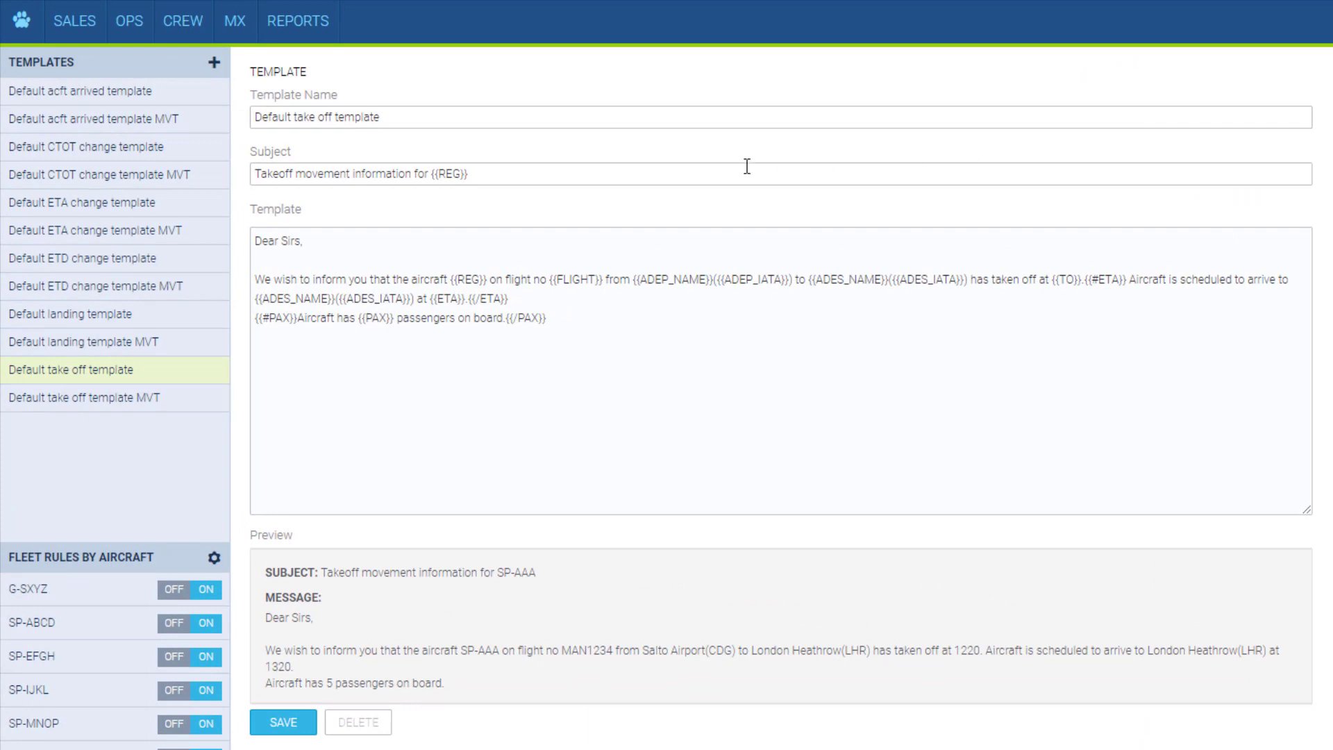
click(485, 279)
key(BackSpace)
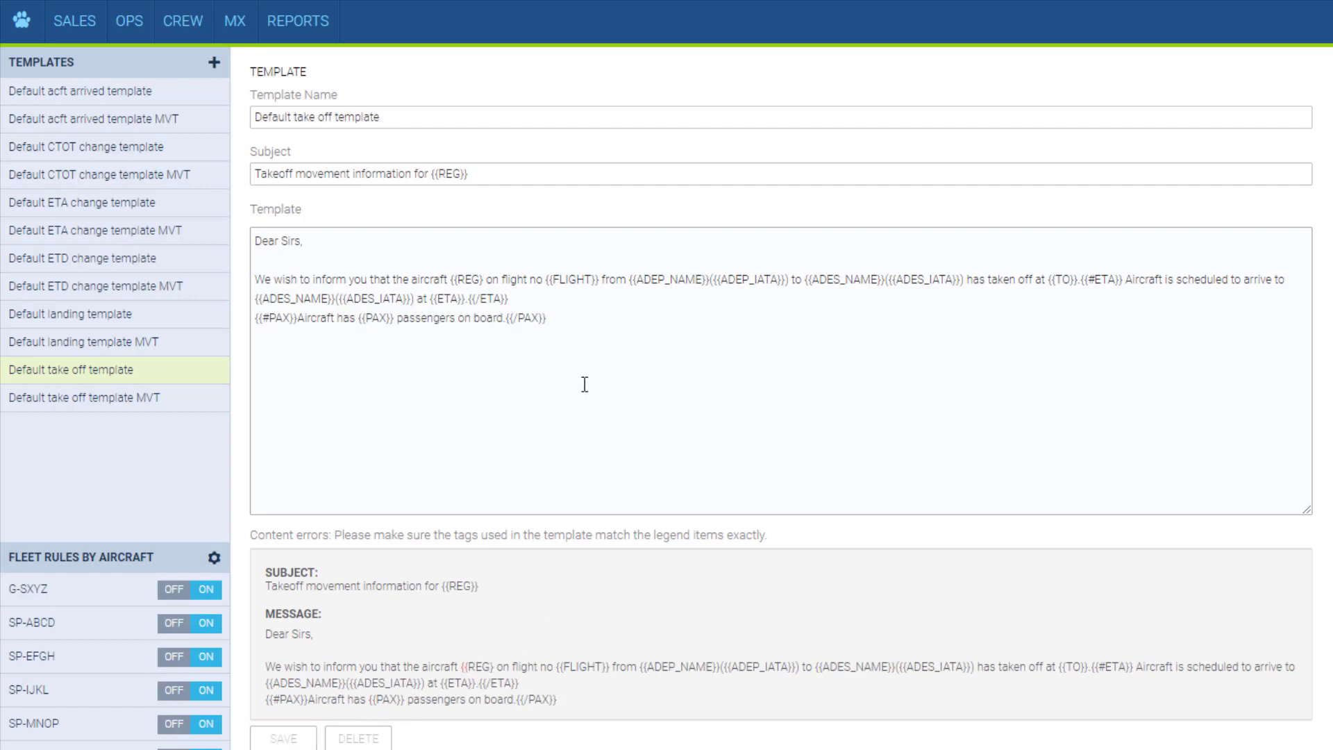
text(})
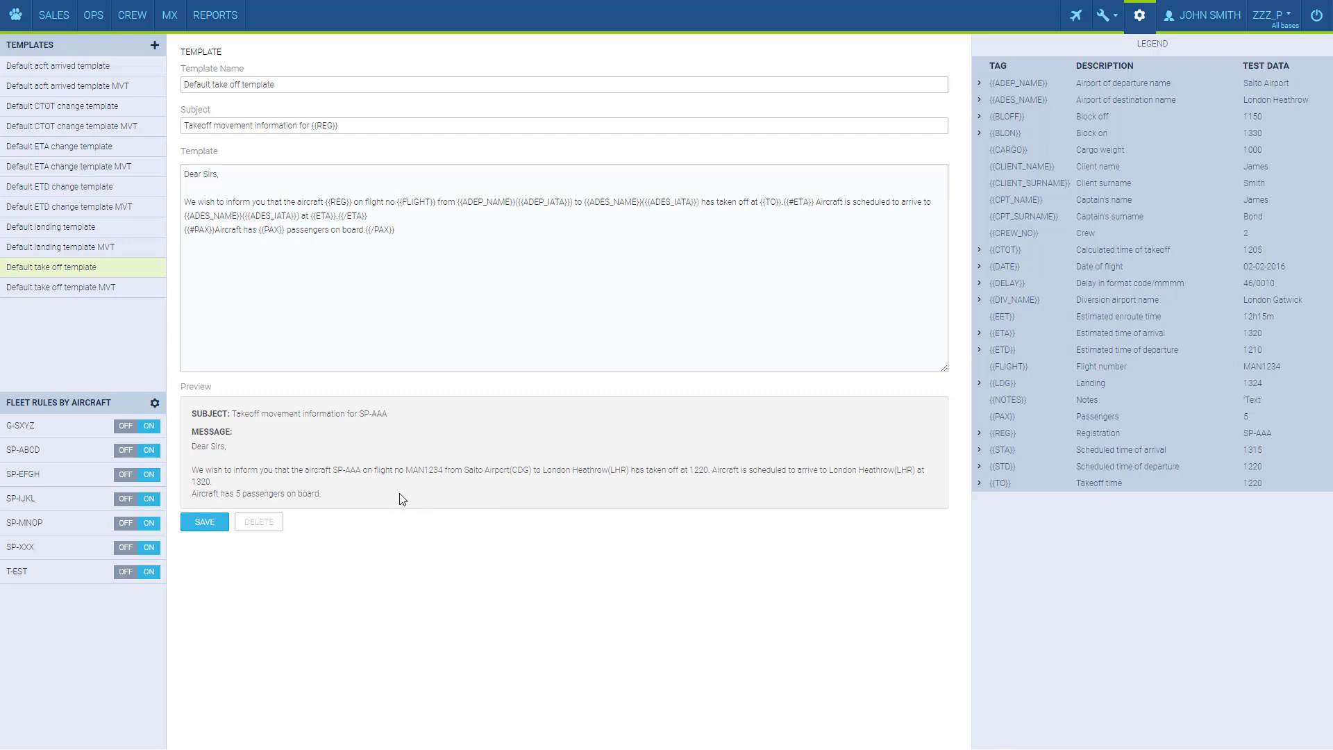
Leave the template editor for the main Settings page via the gear icon.
click(1139, 16)
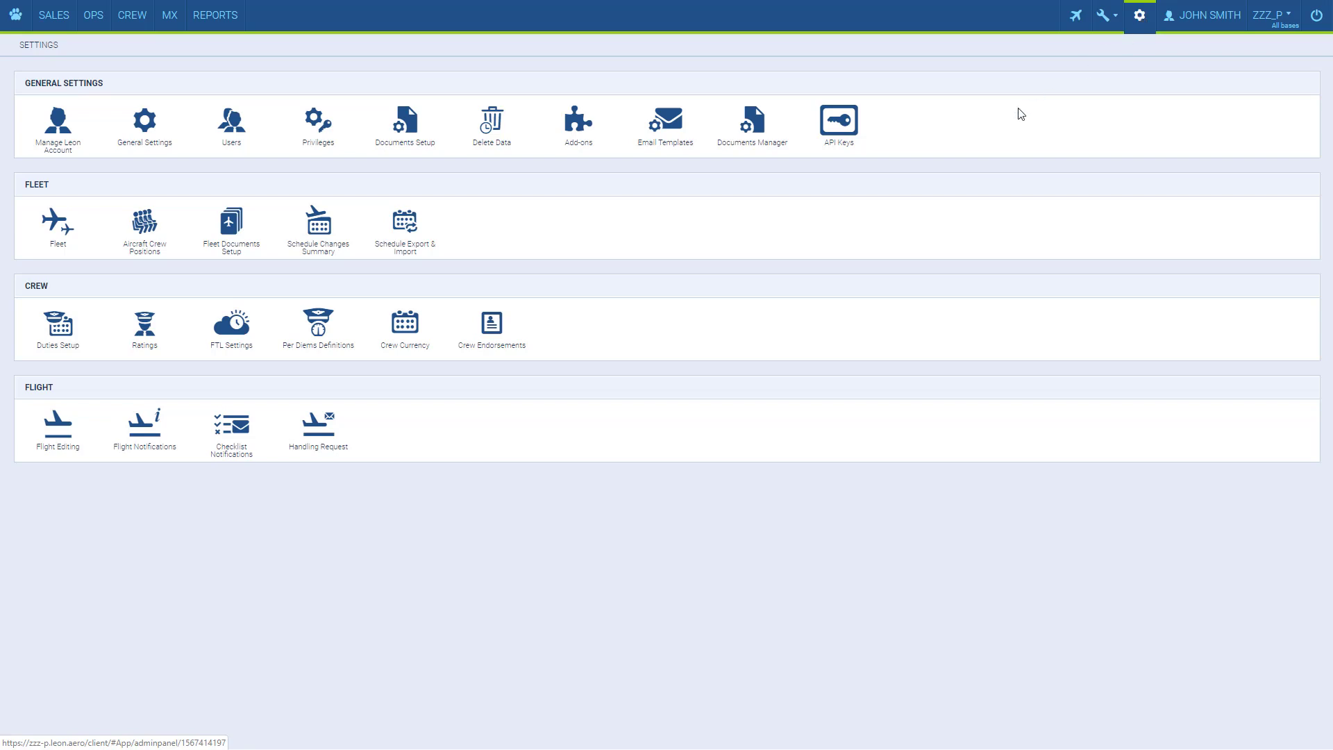
Switch the Eurocontrol integration ON, save it, and go to the OPS flight list.
click(582, 139)
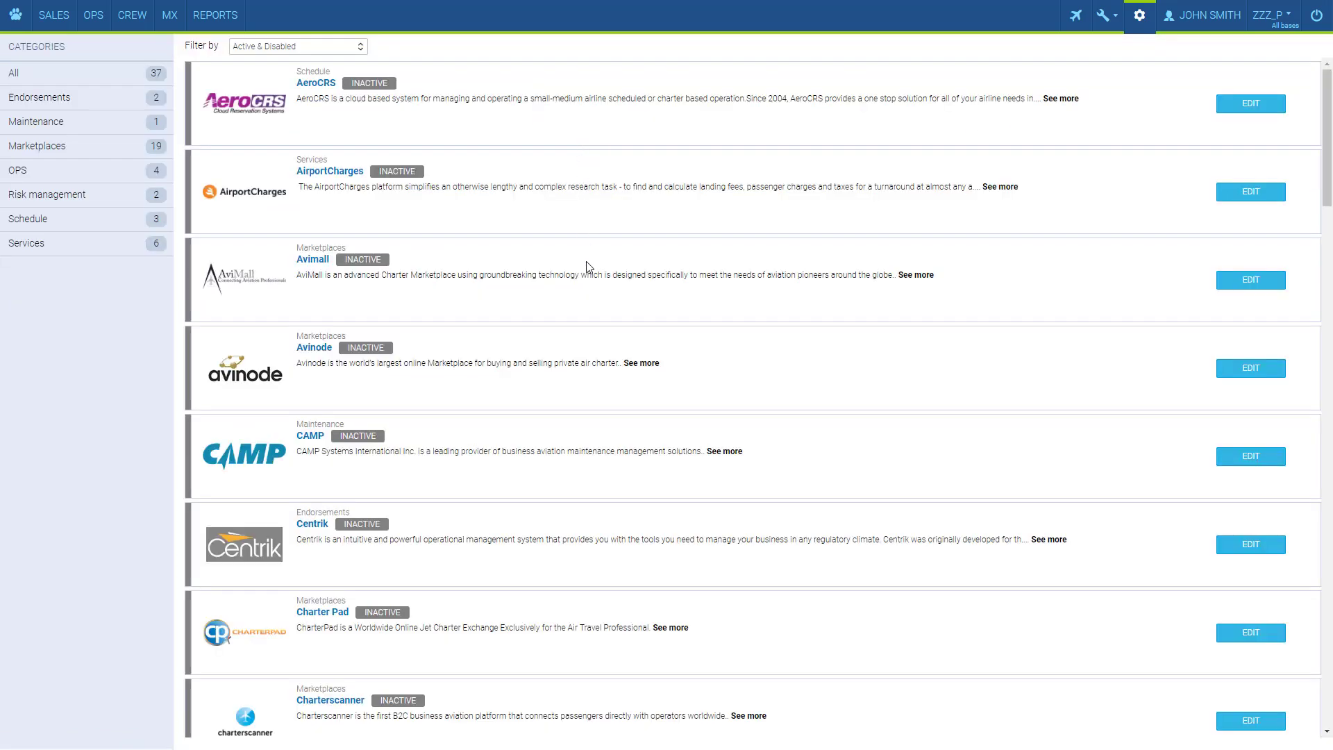
scroll(590, 267, down, 7)
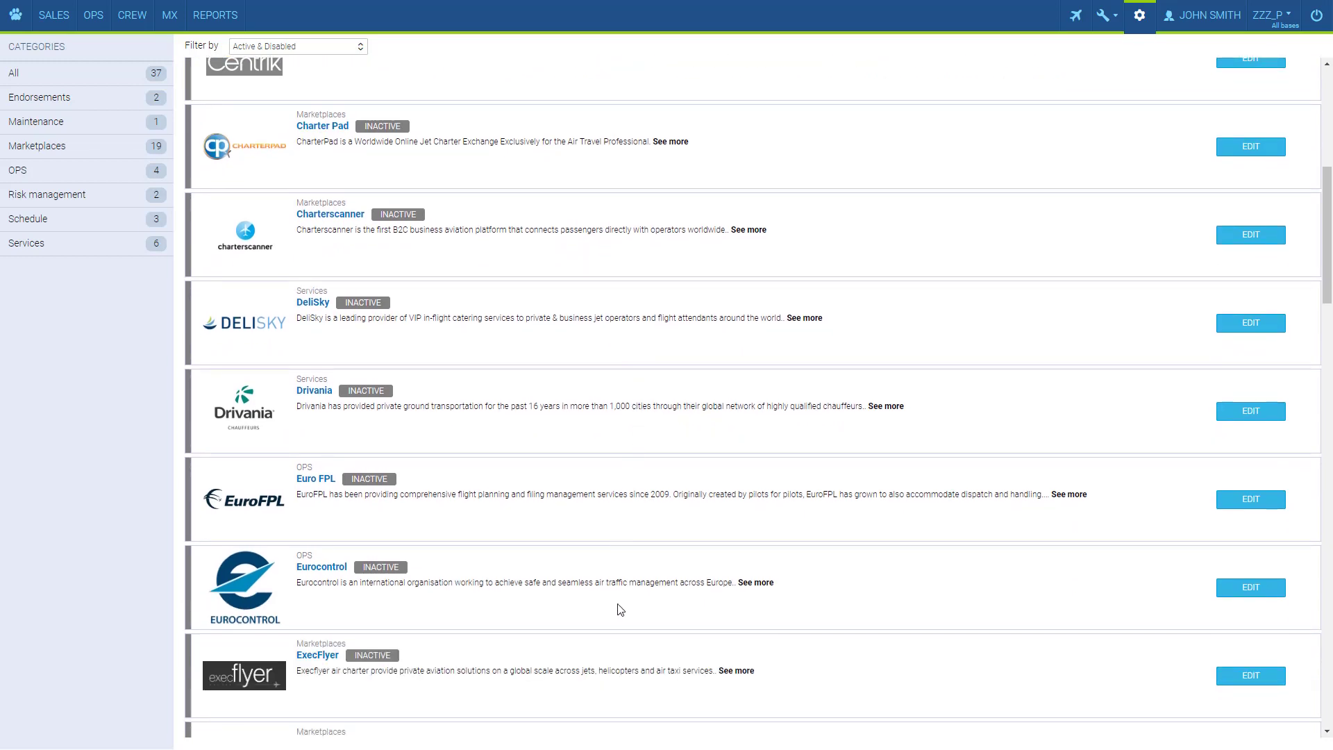
click(1260, 591)
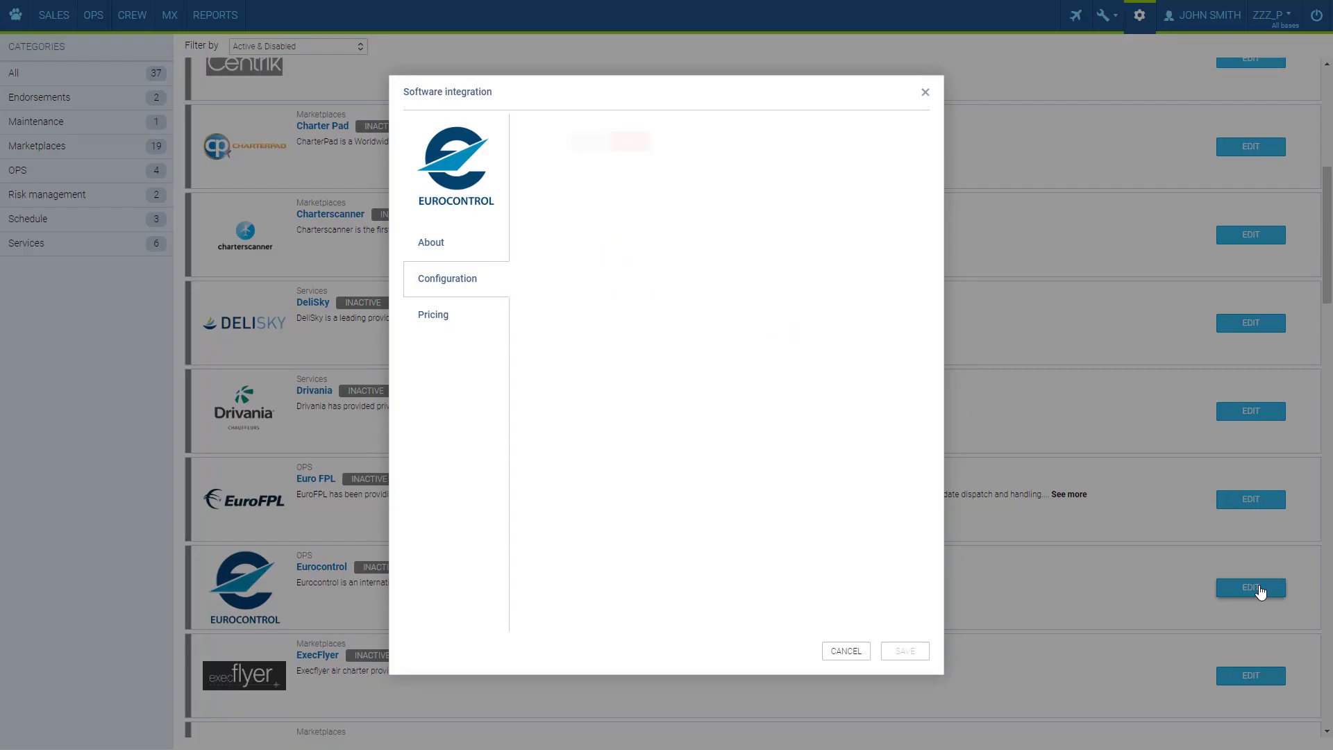
click(594, 140)
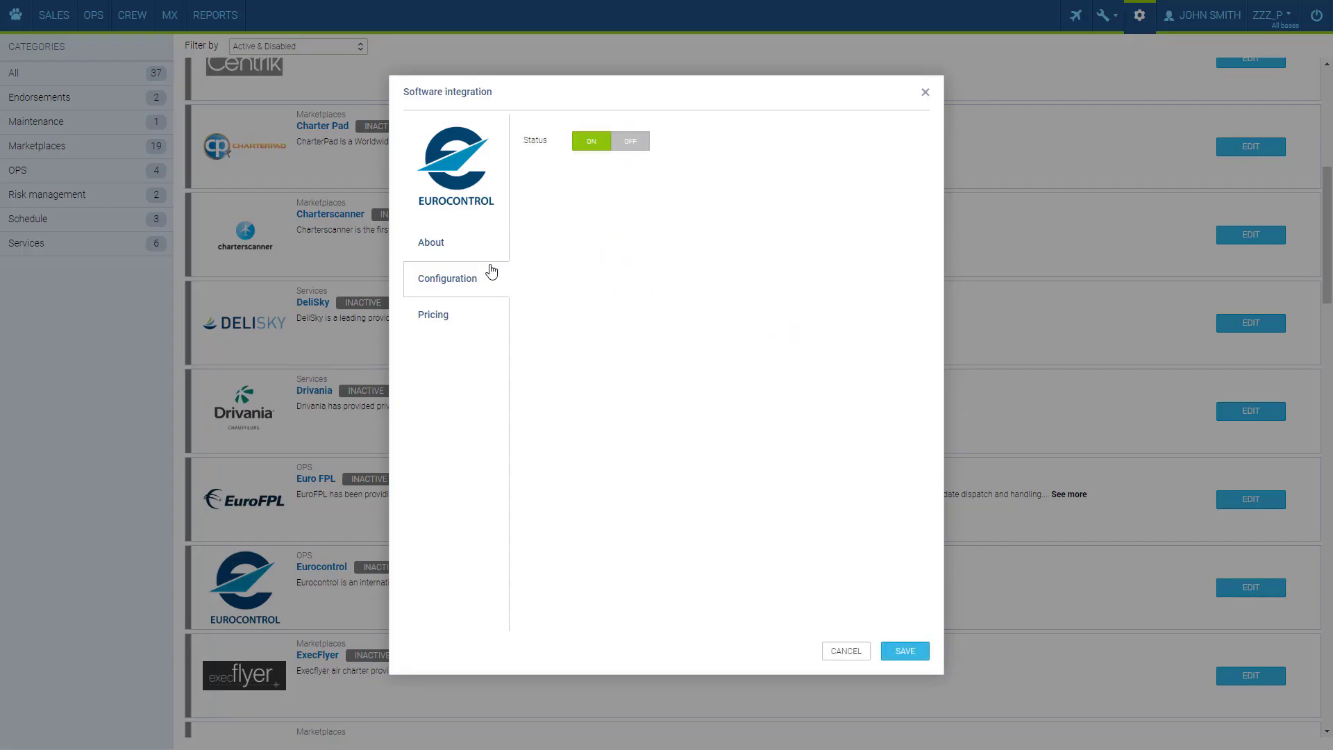
click(913, 649)
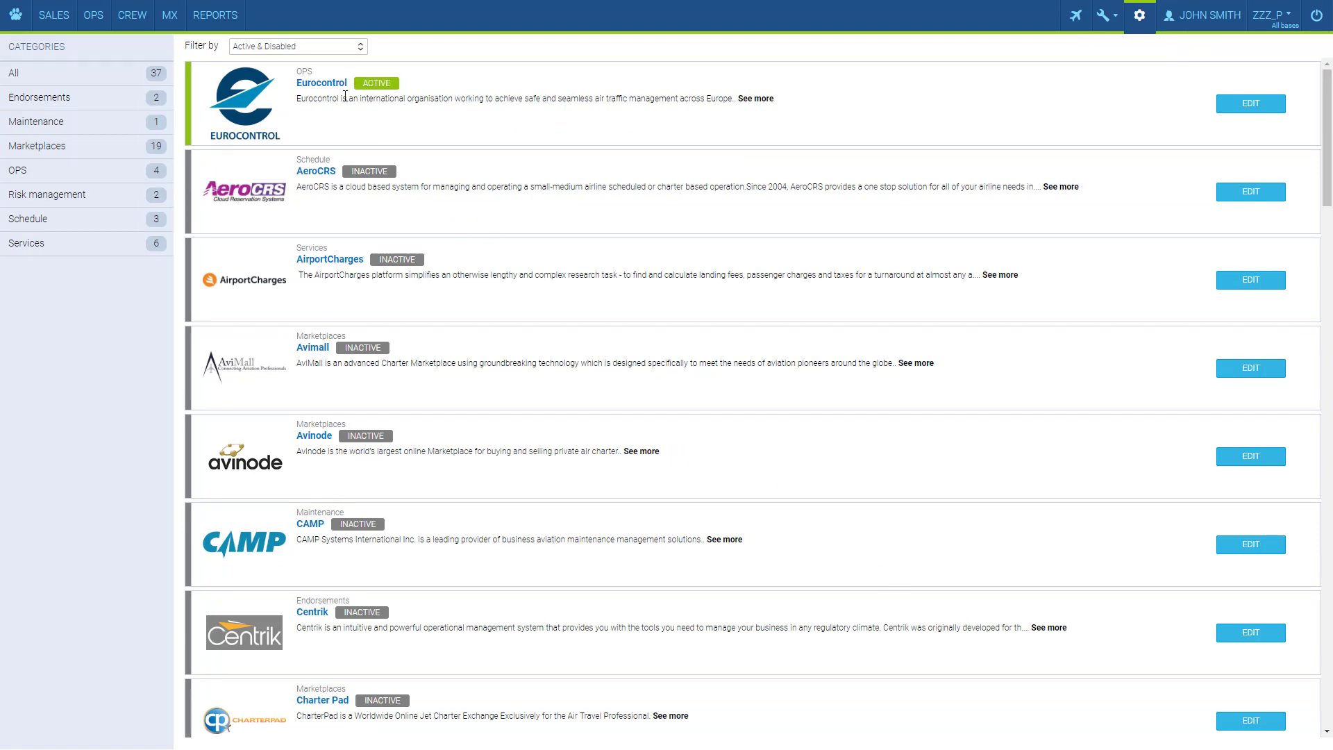
click(94, 23)
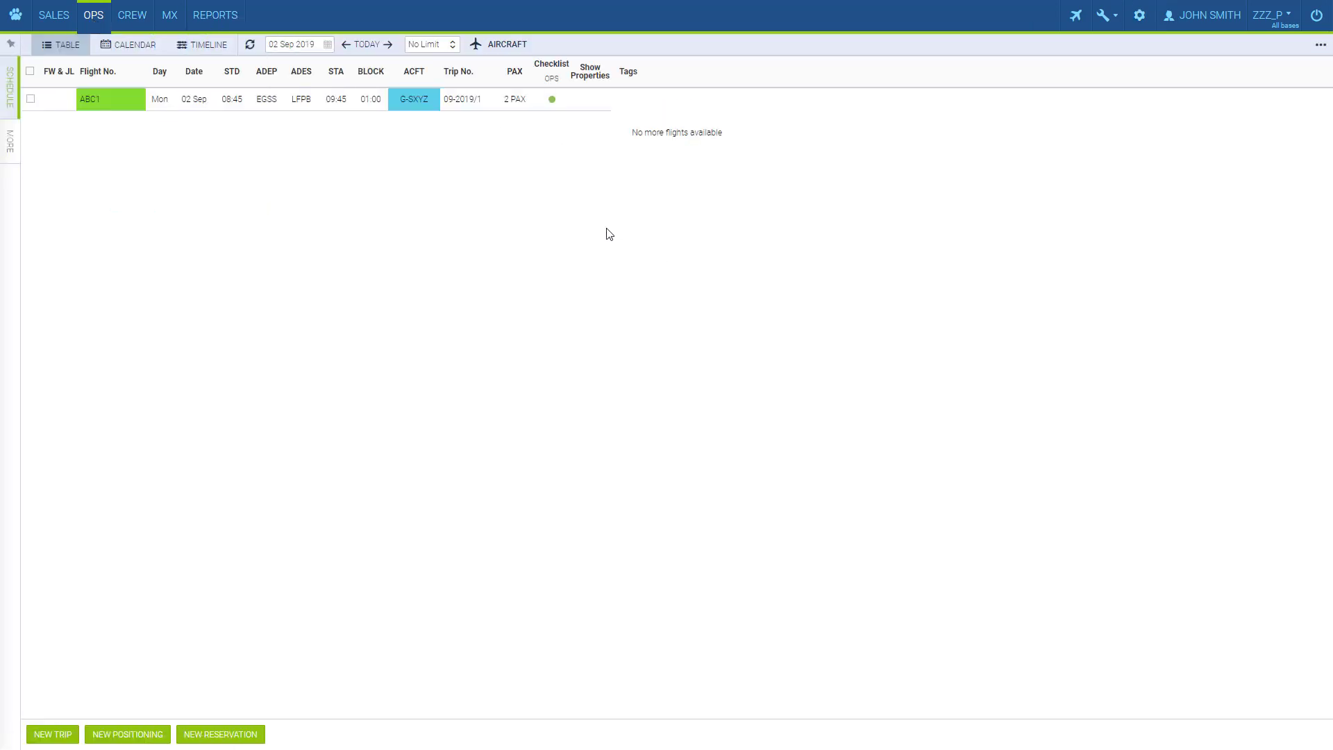
Save 08:45 as flight ABC1's take-off time and view its trip details.
click(57, 109)
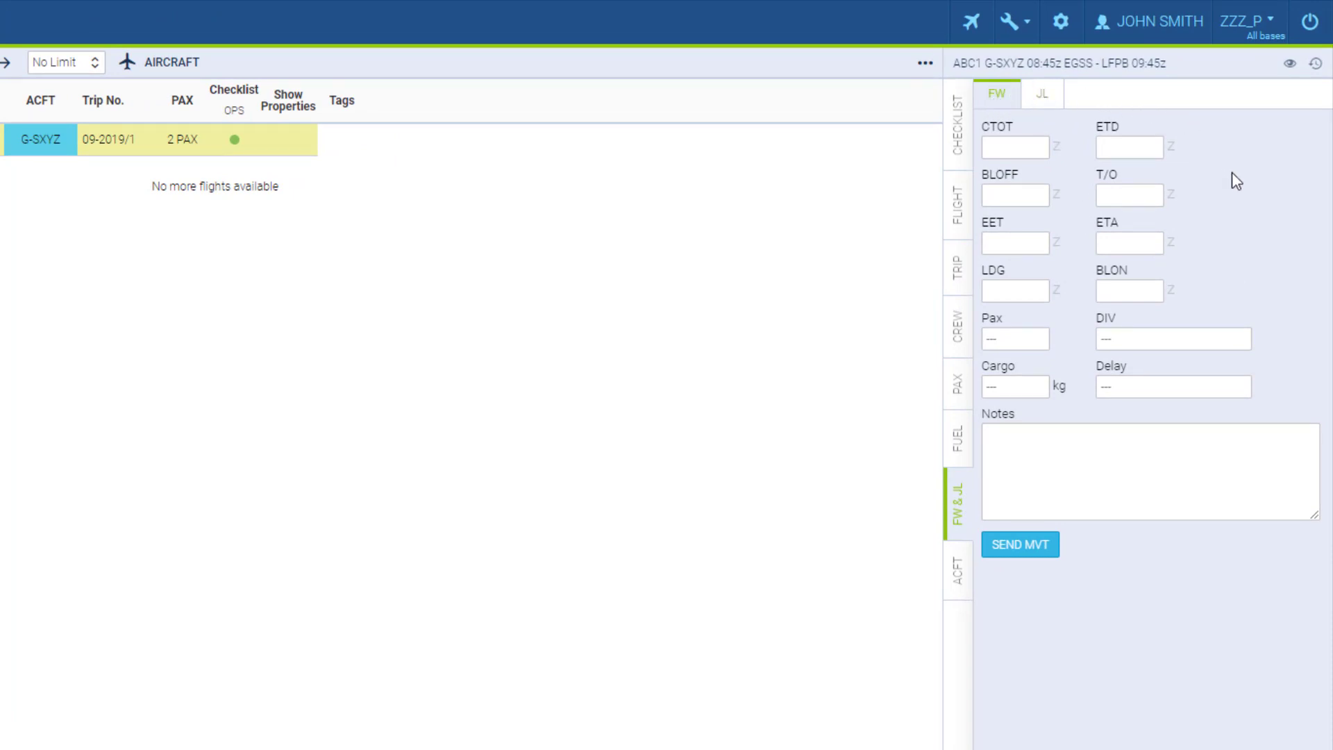
click(1130, 199)
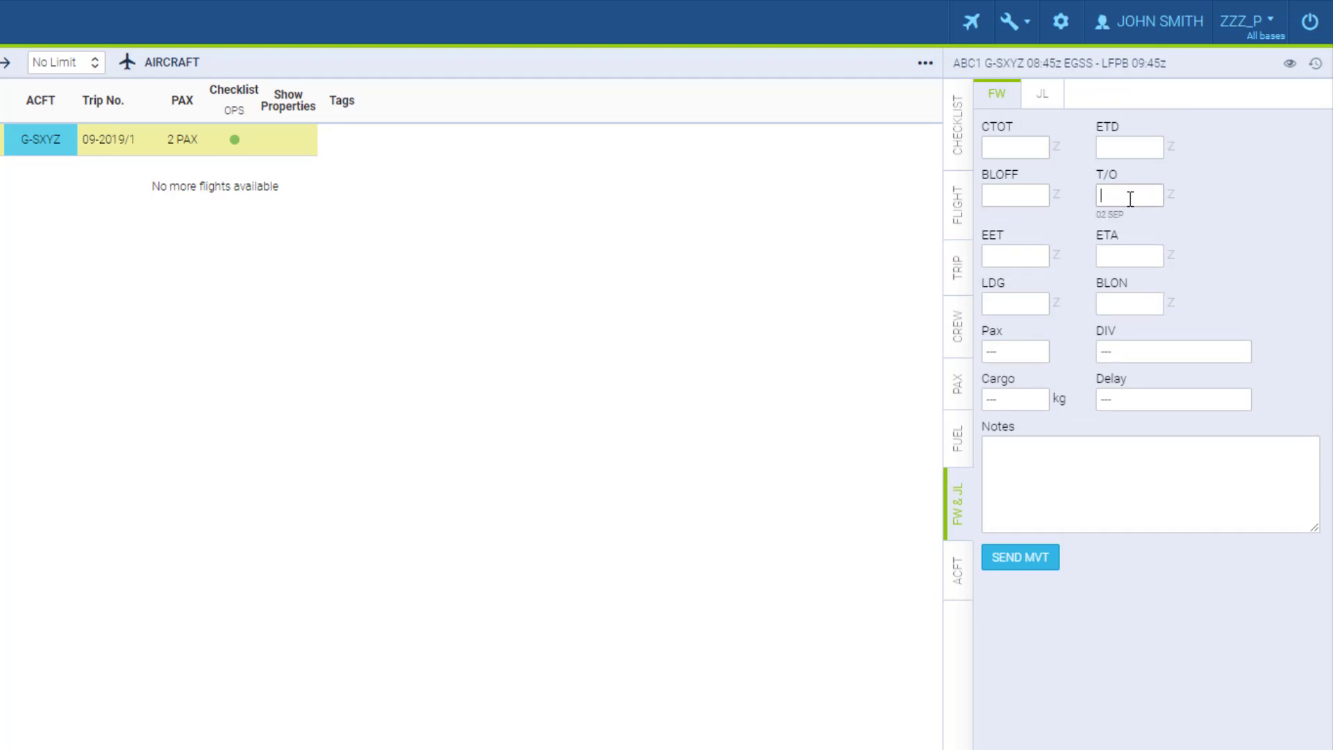
text(0845)
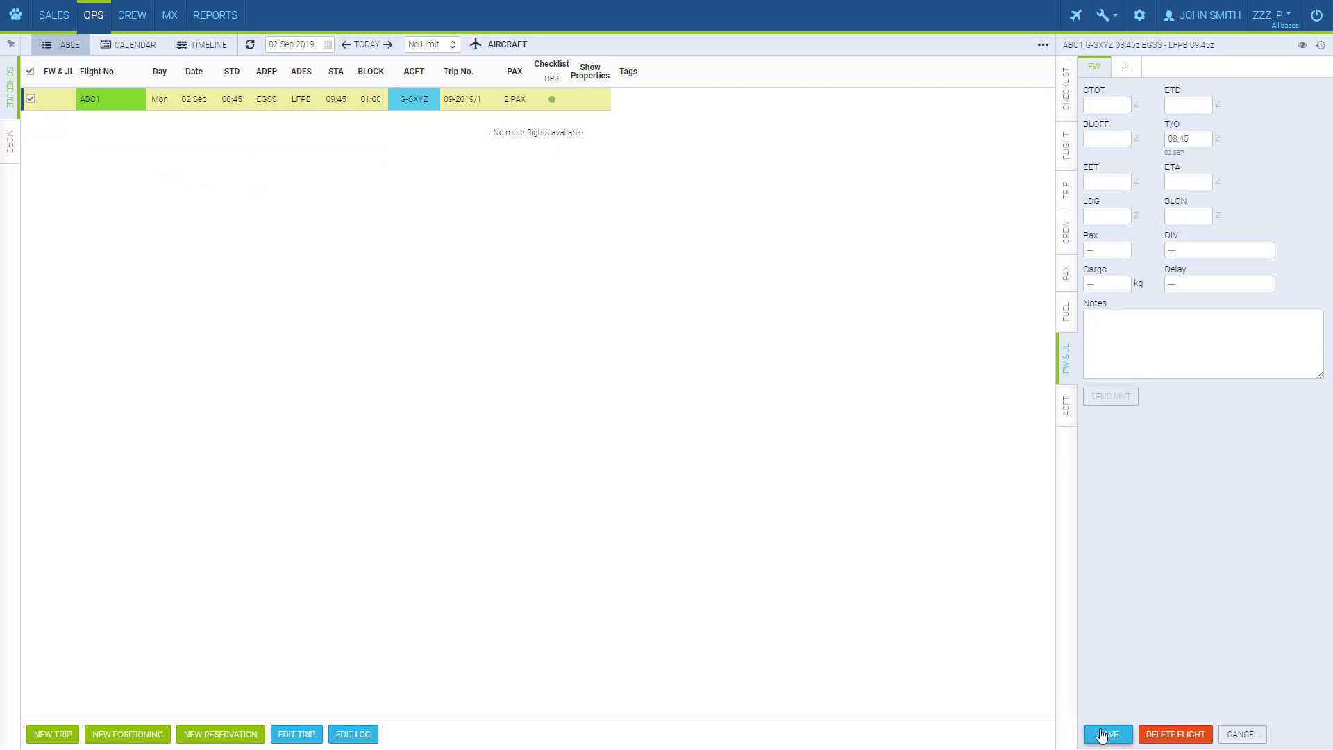
click(1105, 734)
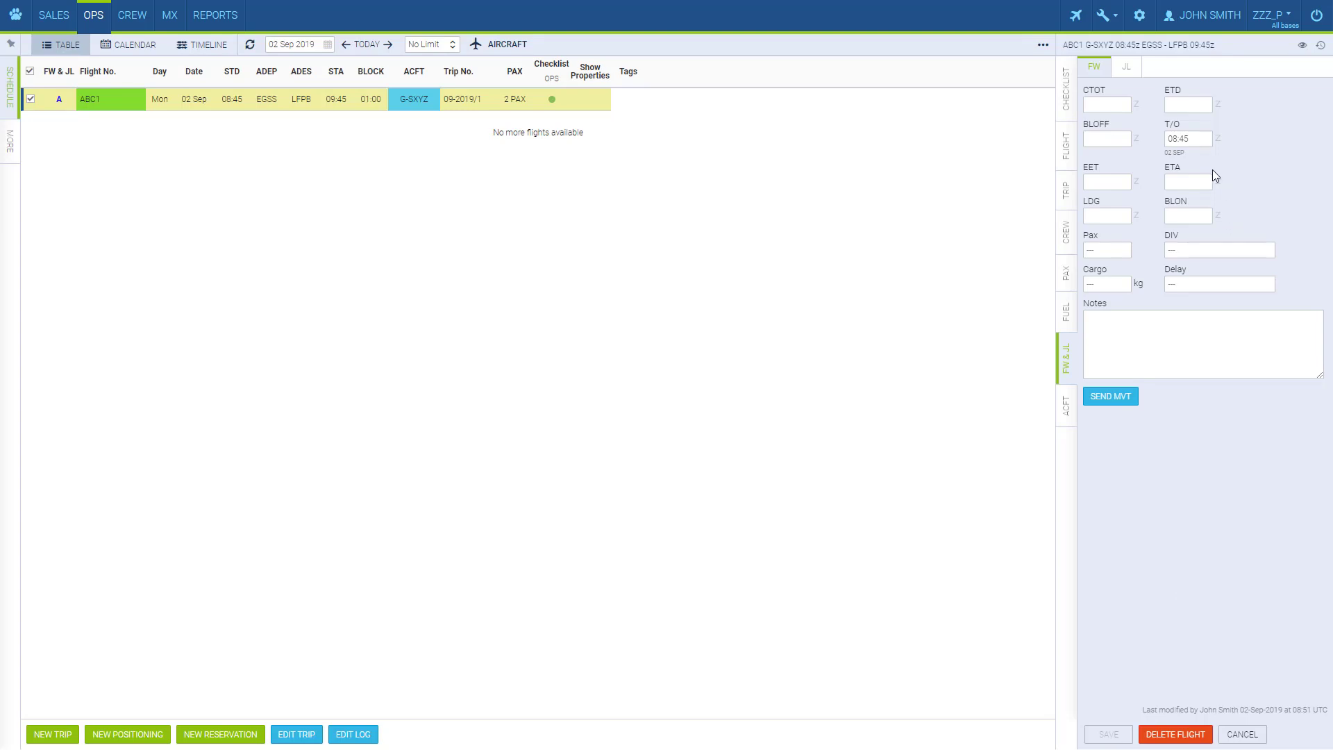
mouse_move(1168, 123)
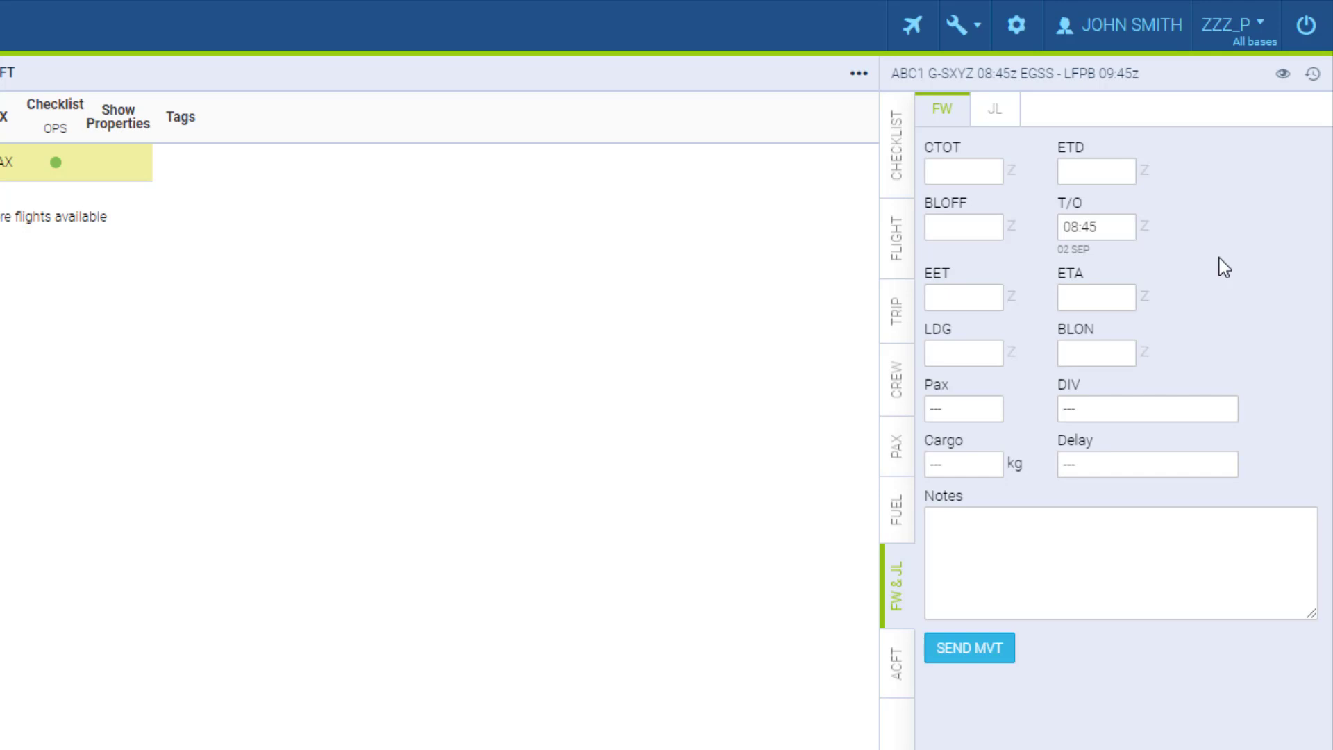
click(897, 321)
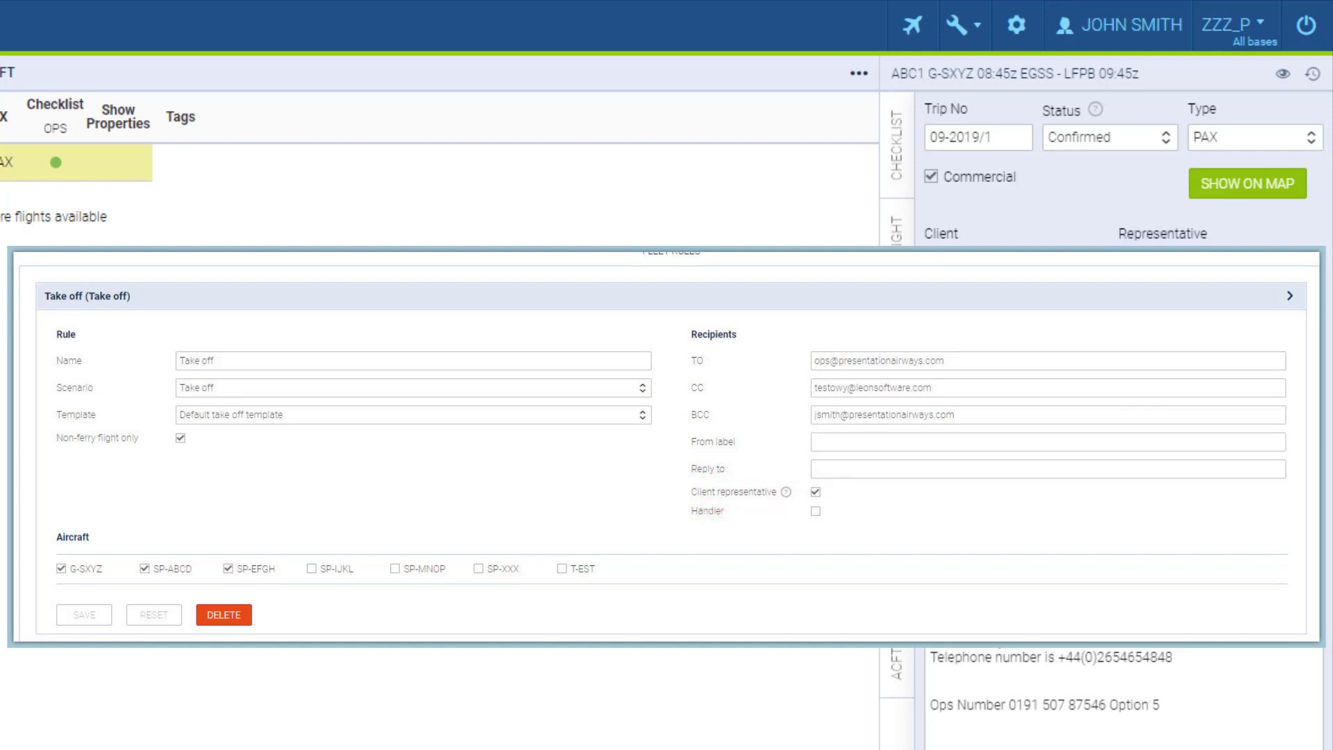
Clear the trip's take-off and landing e-mail, save, and return to the FW & JL form.
click(1163, 264)
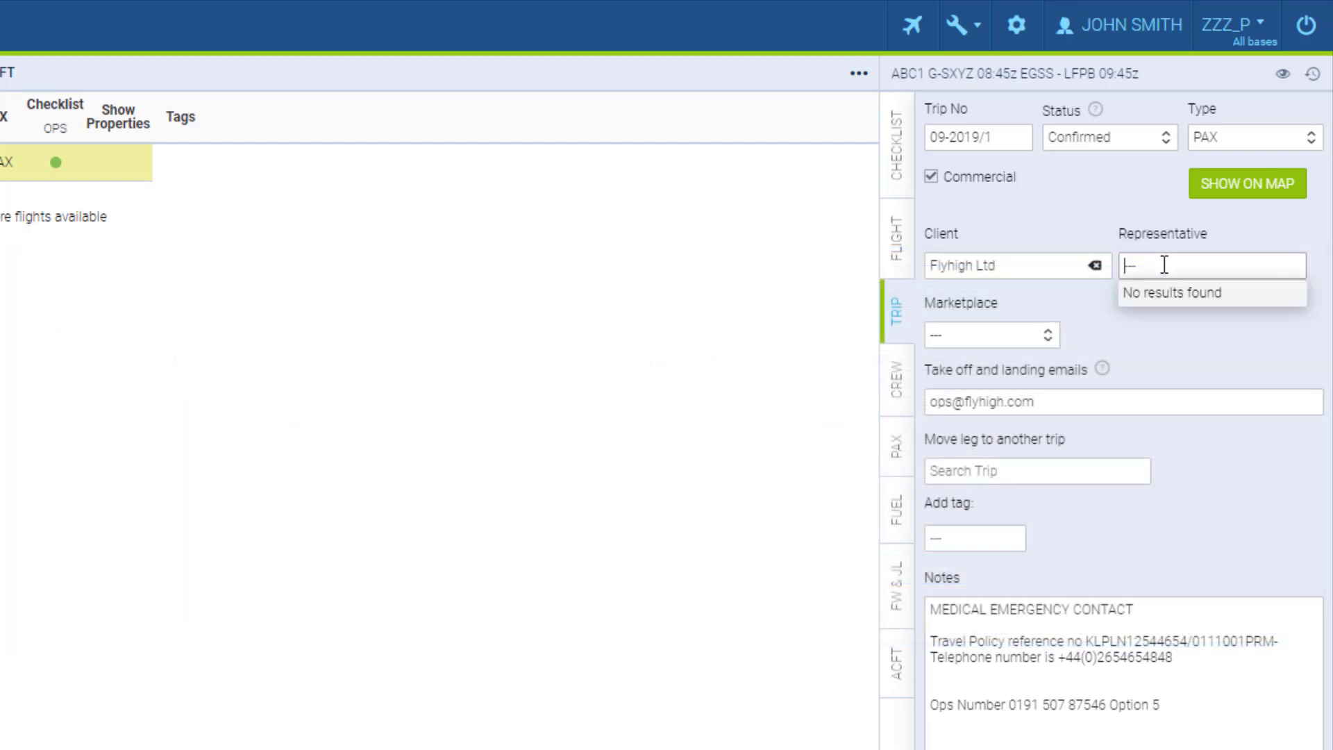
click(1115, 368)
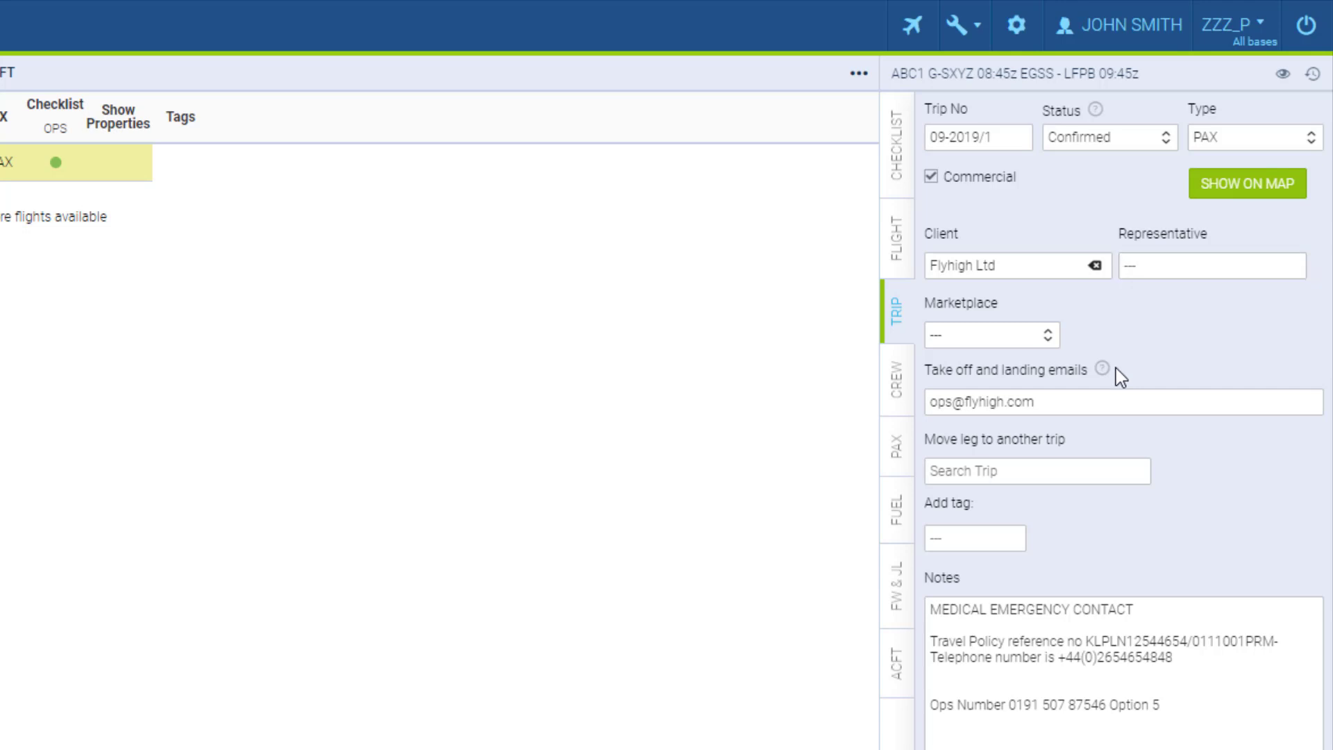
click(1098, 408)
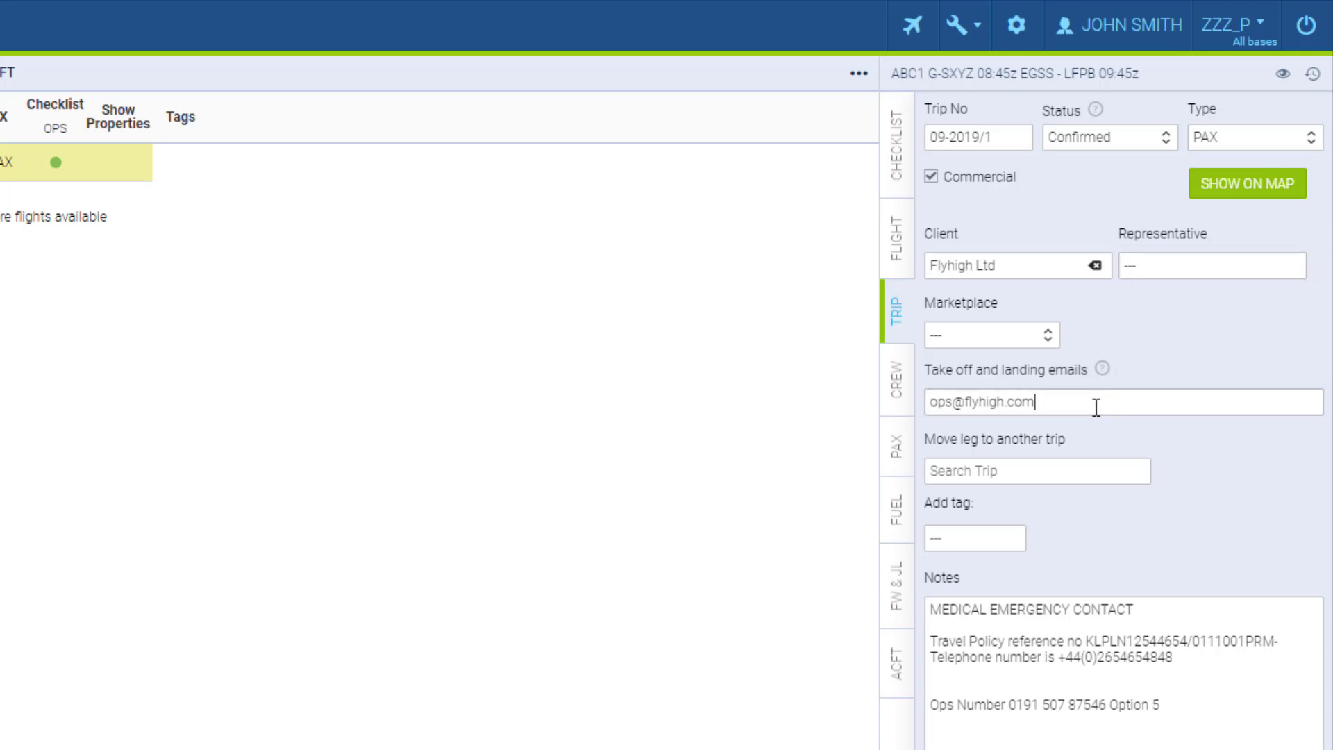
drag(1095, 408, 917, 407)
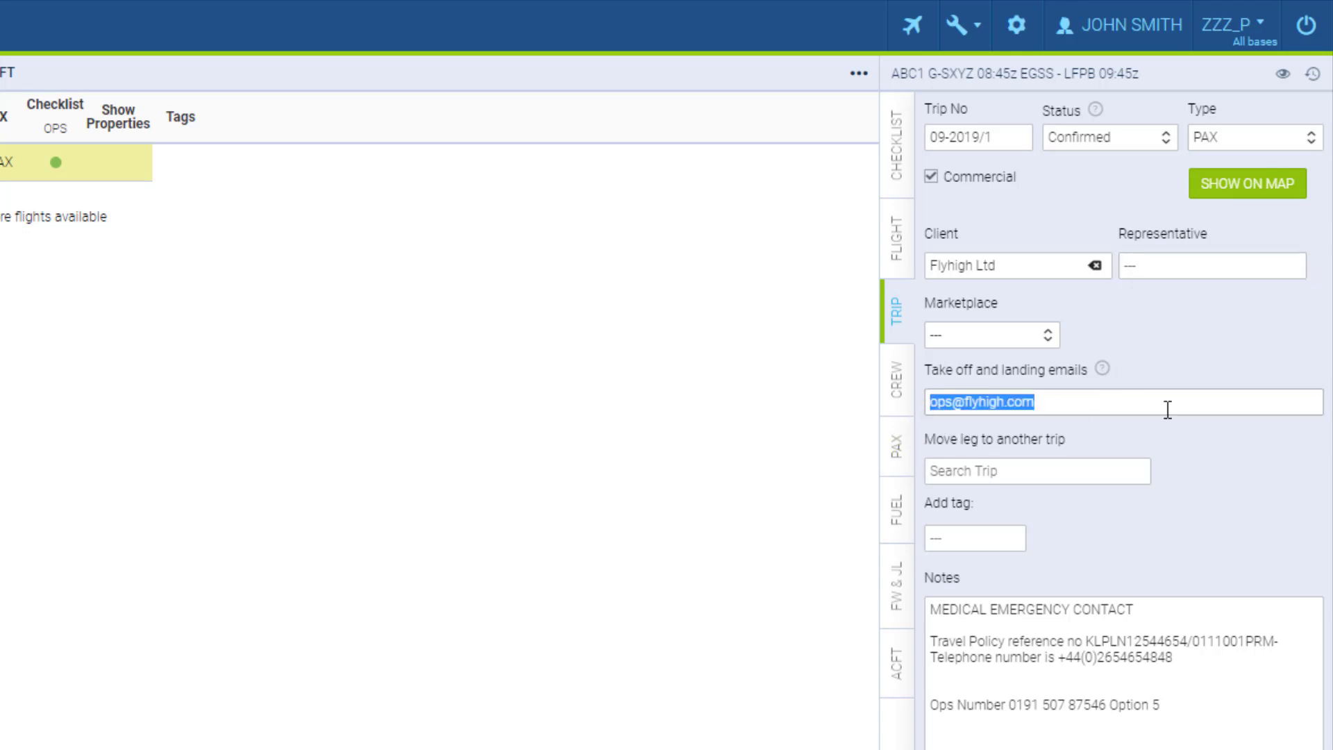
key(BackSpace)
click(1182, 437)
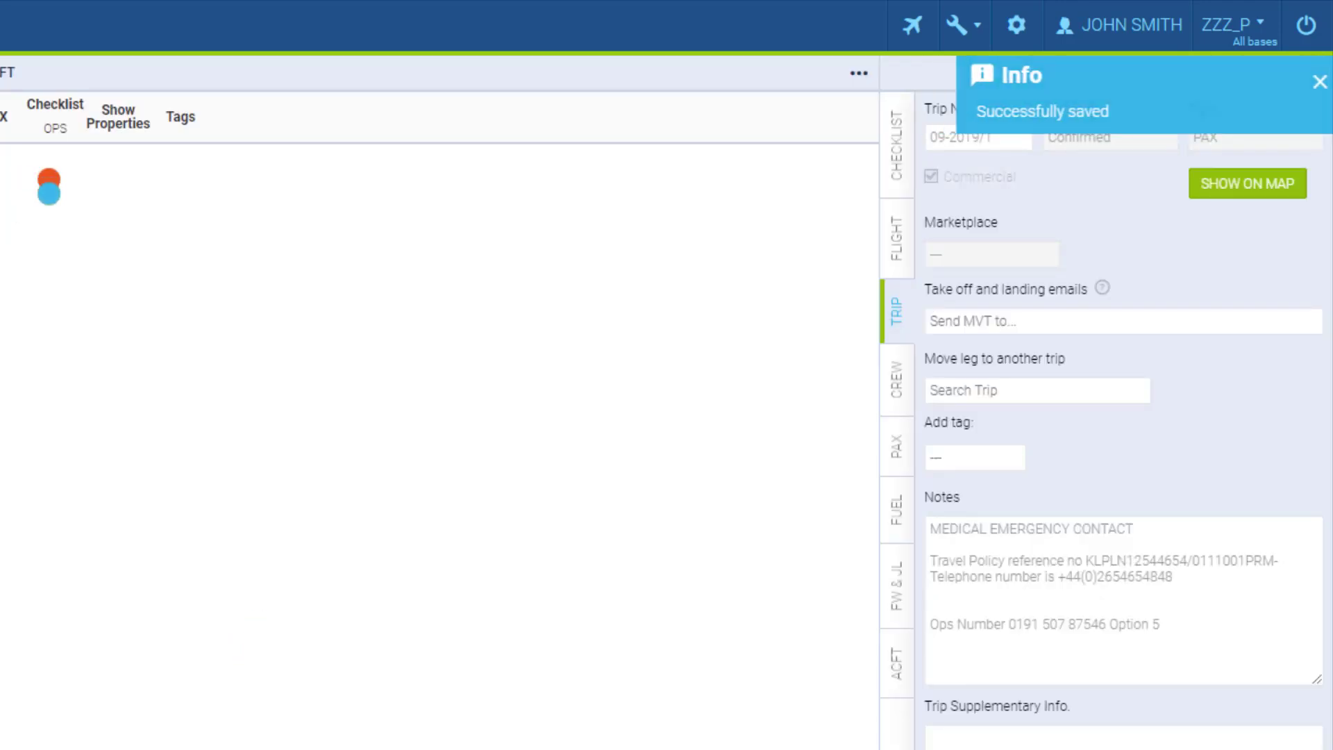
click(896, 599)
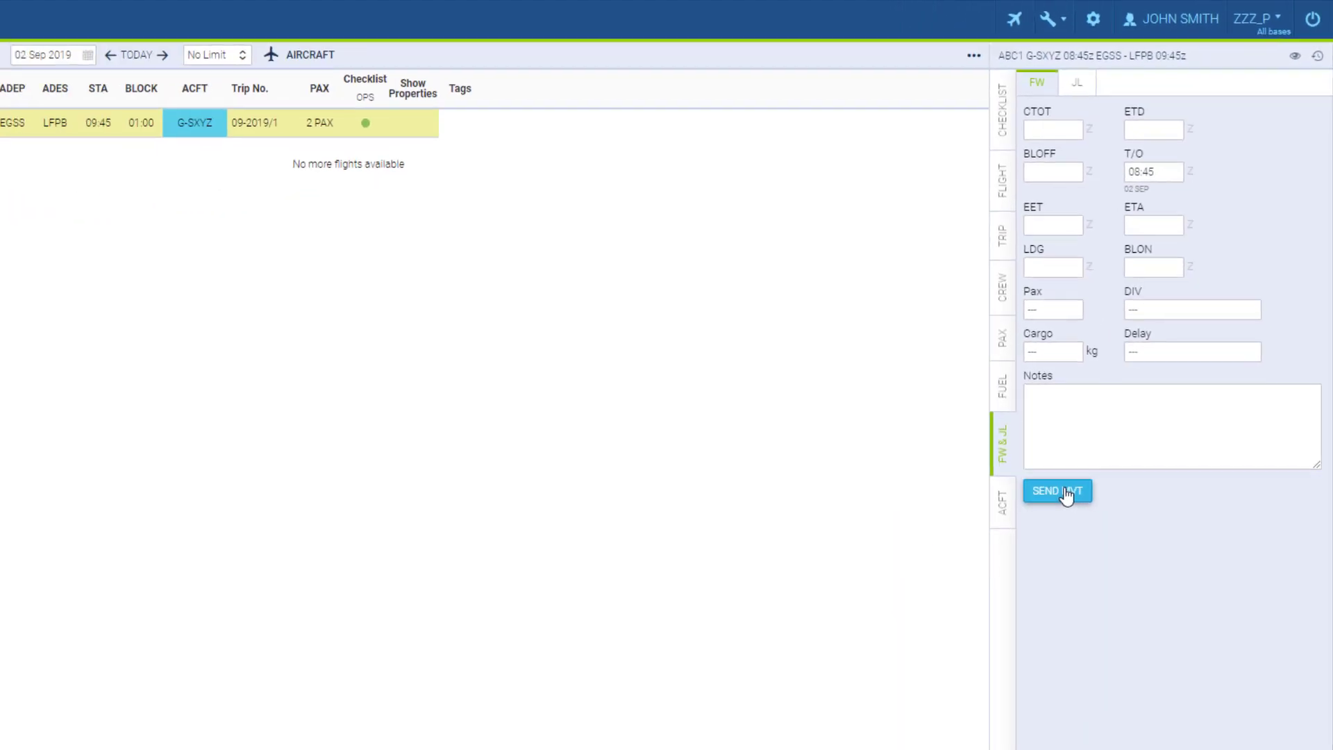
Send a Take off MVT for flight ABC1, pasting the recipient e-mail into TO.
click(1111, 397)
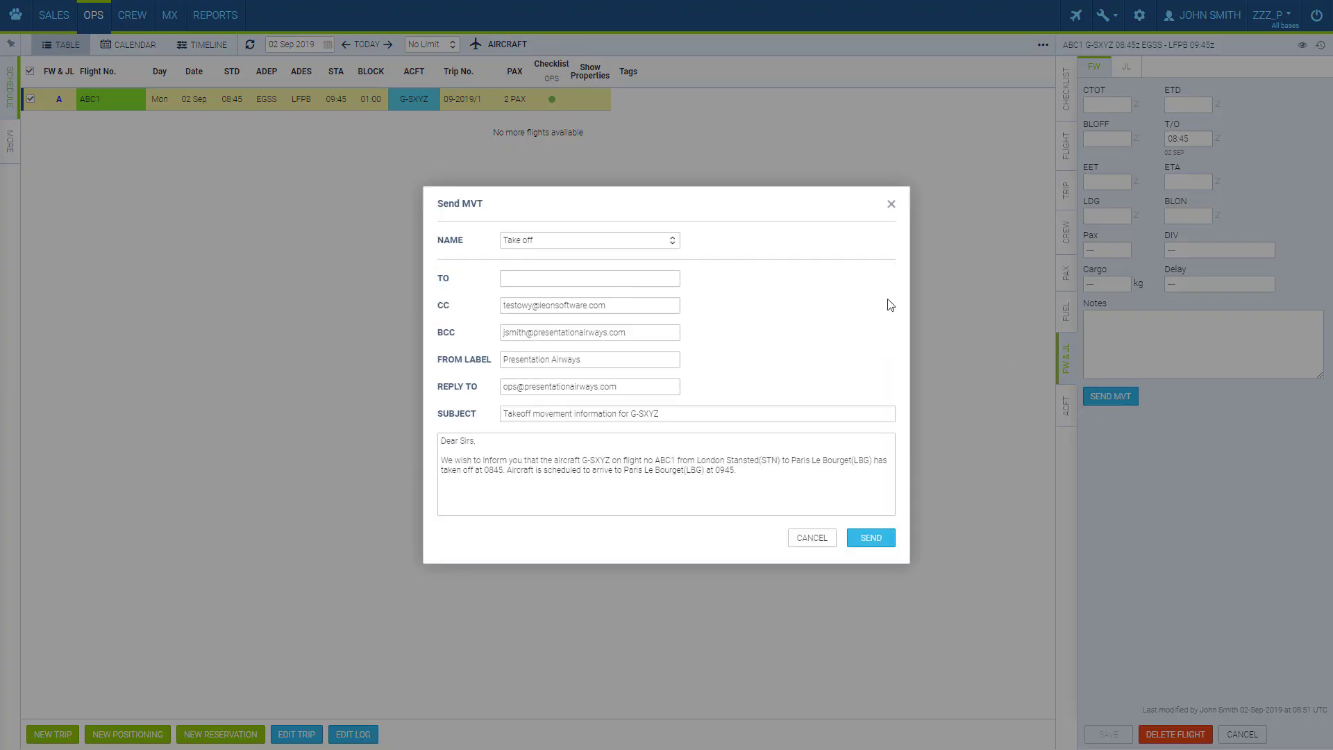
click(655, 243)
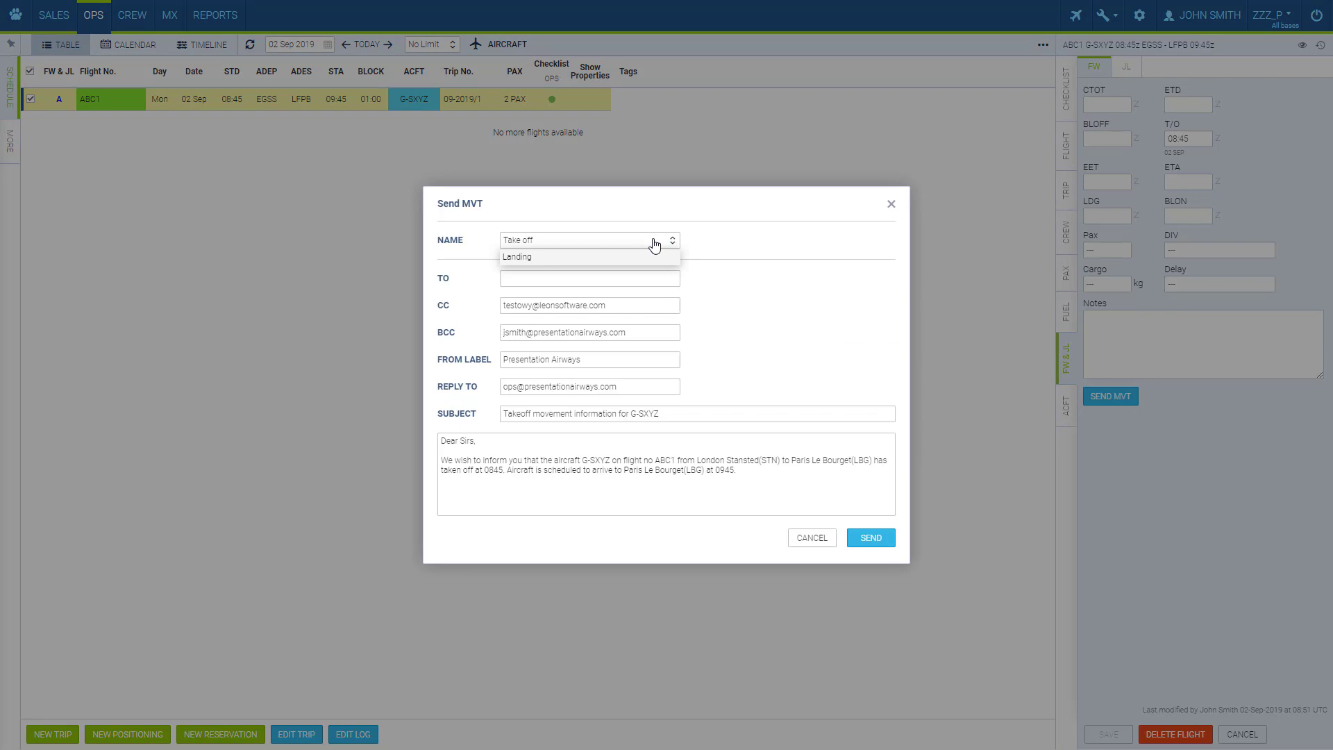
click(655, 244)
click(641, 279)
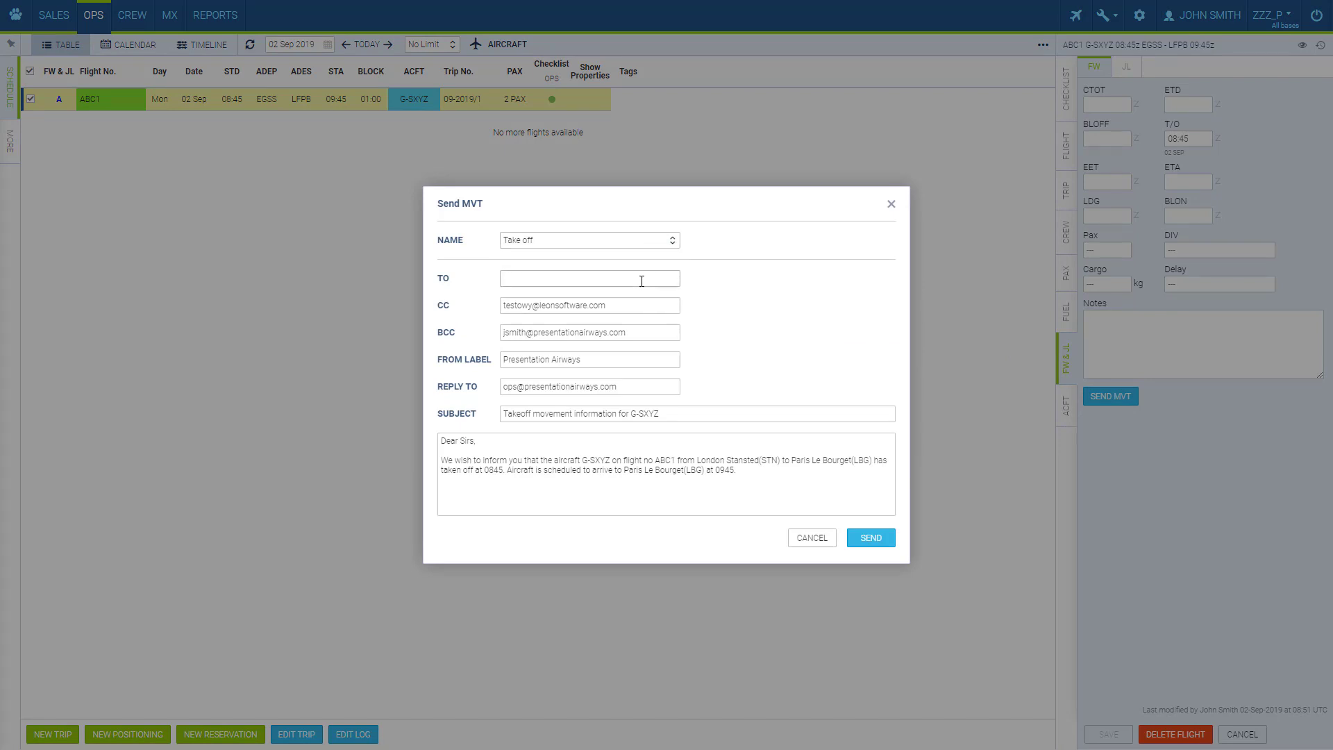
key(ctrl+v)
click(885, 541)
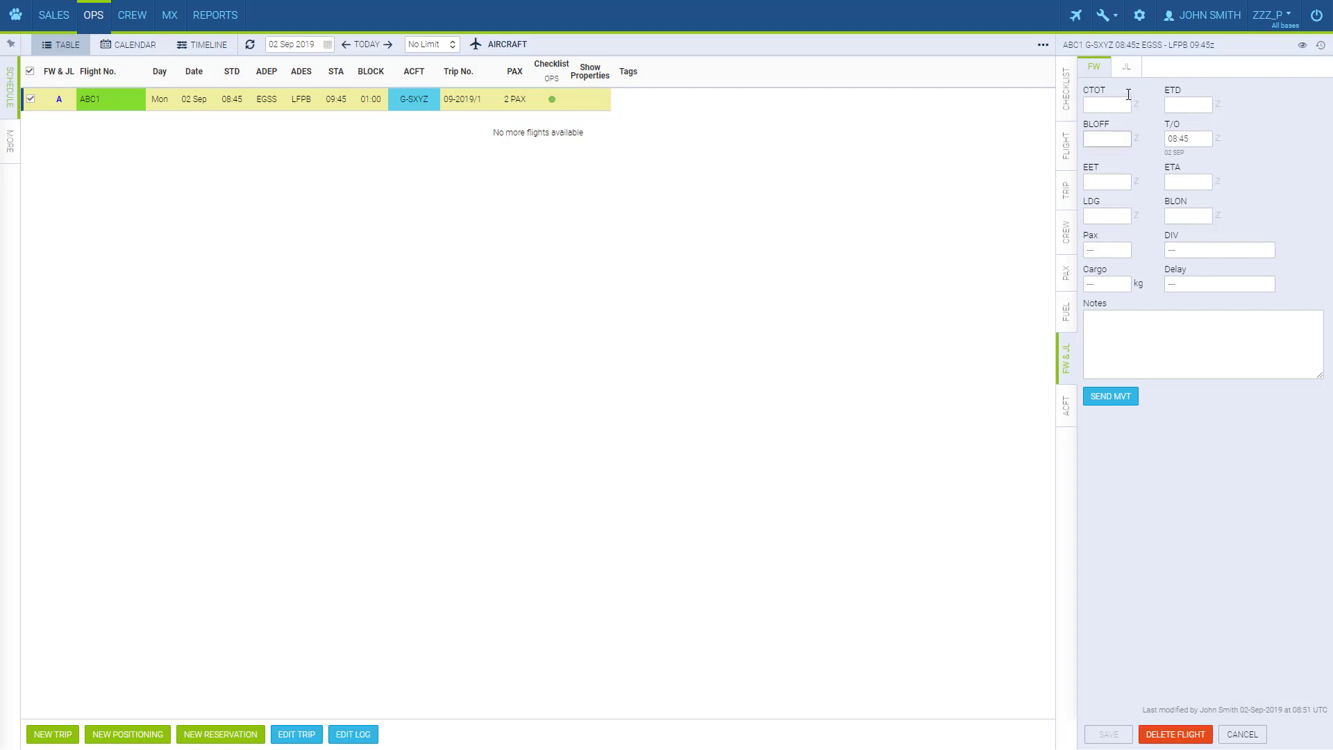
From the tools menu, open the Leon manual and go to the Email Templates help page.
click(1105, 15)
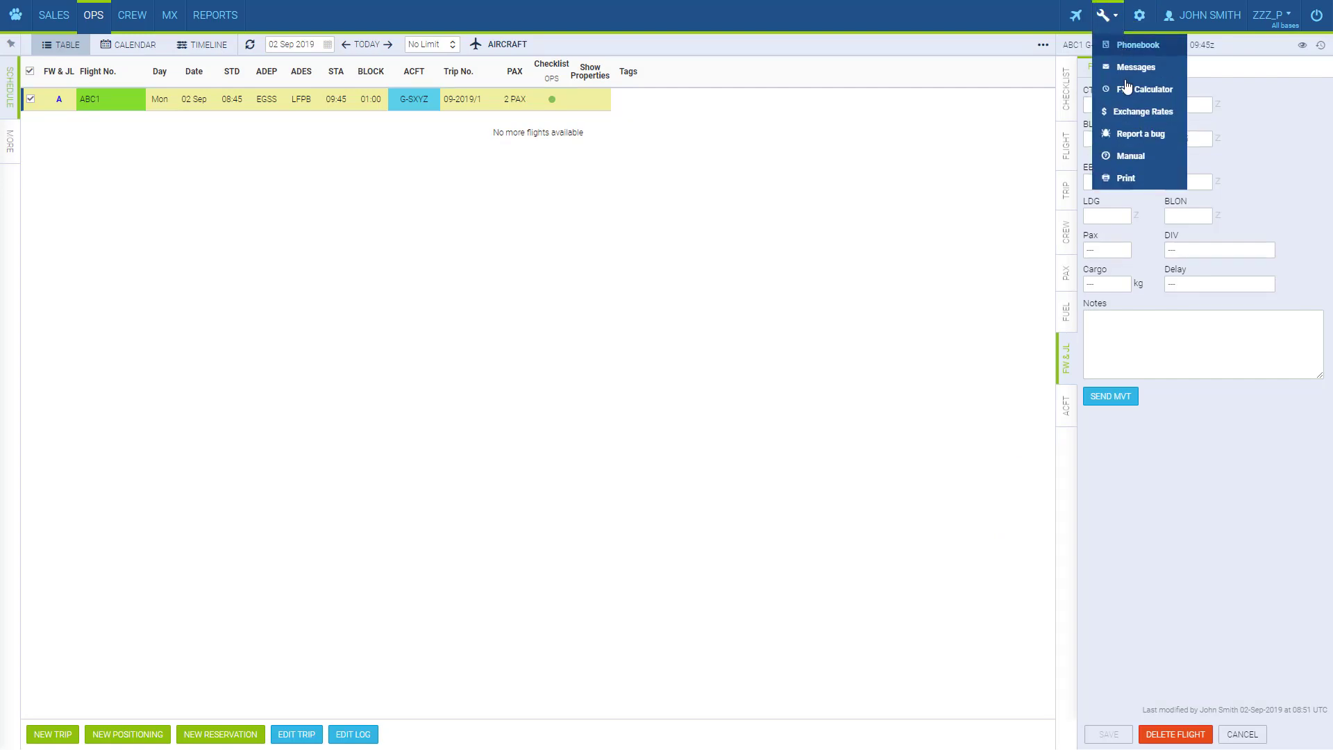
click(1136, 155)
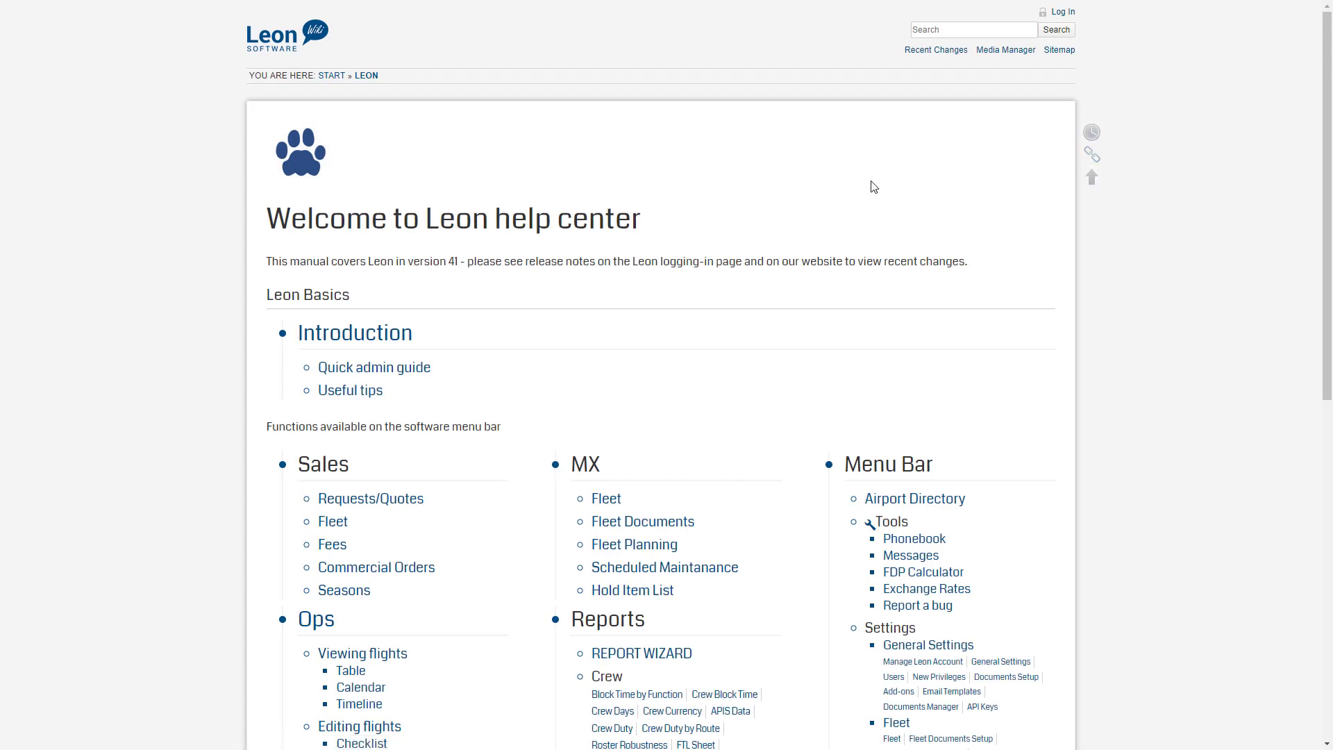
click(952, 695)
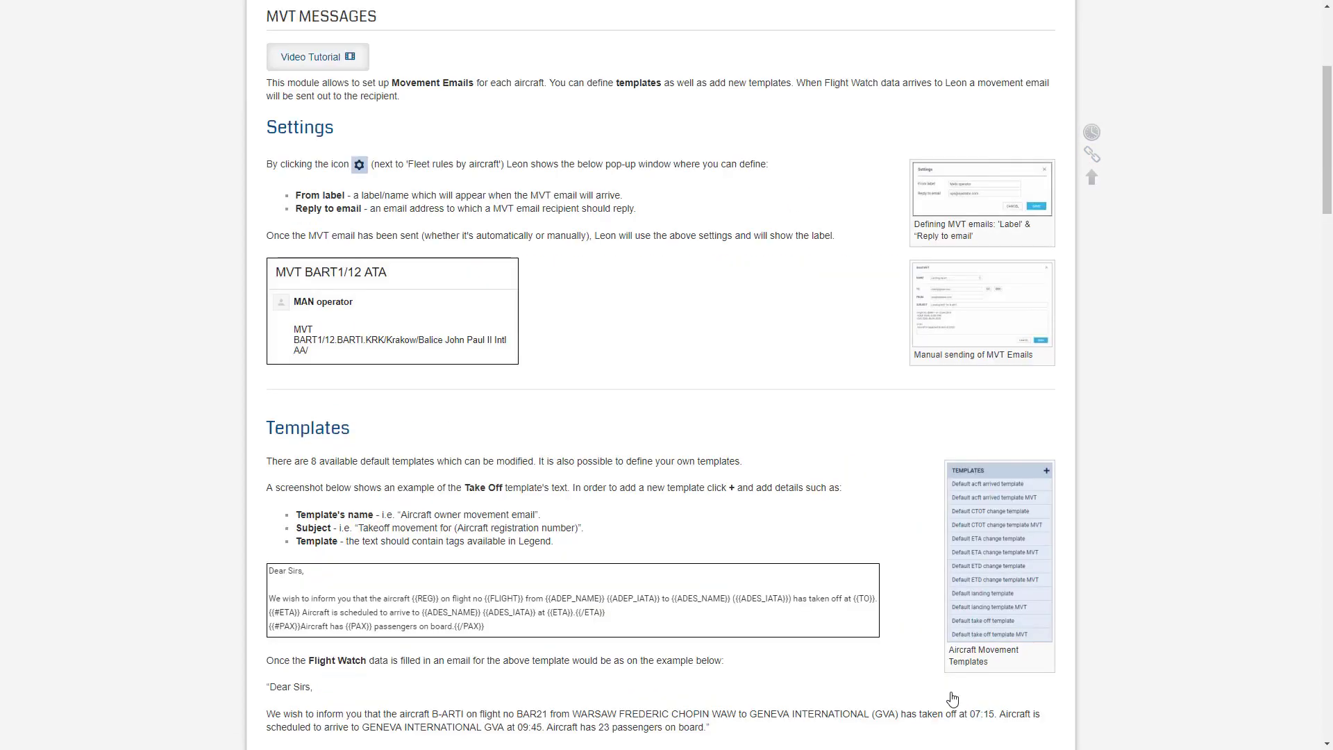